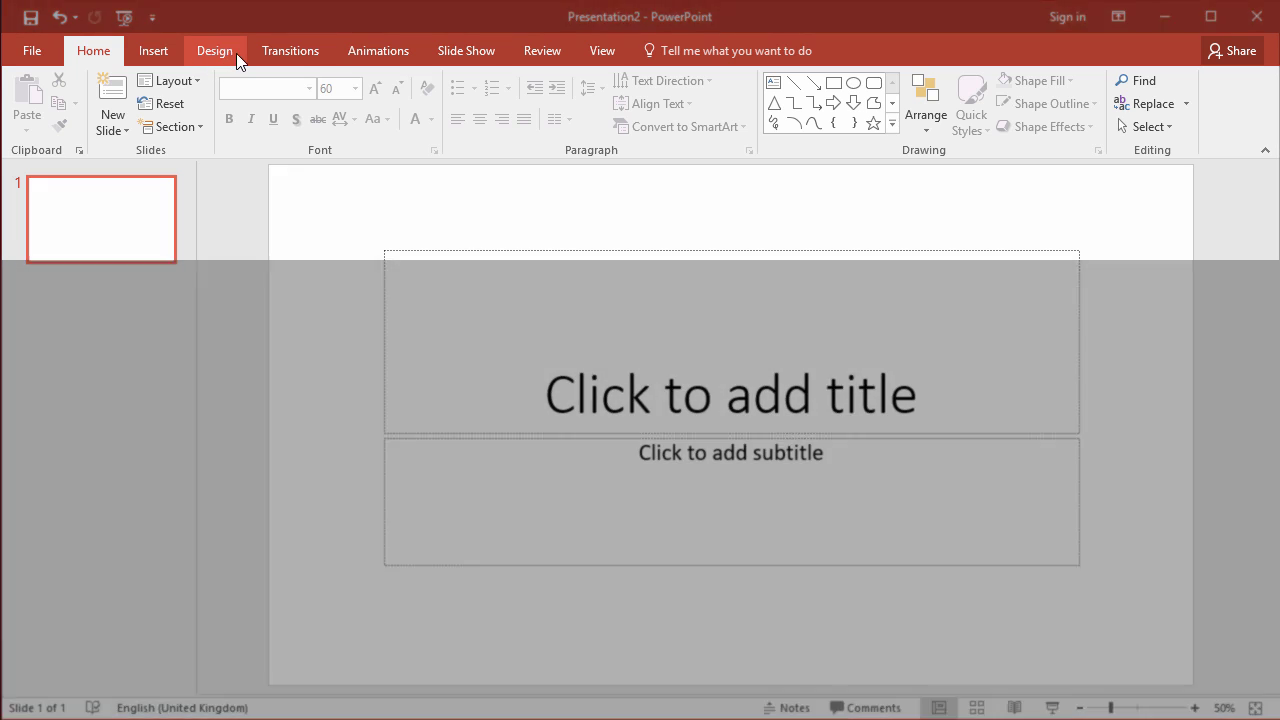
Set the slide size to A4 Paper (210x297 mm) in portrait orientation, scaling the content with Maximize.
click(232, 57)
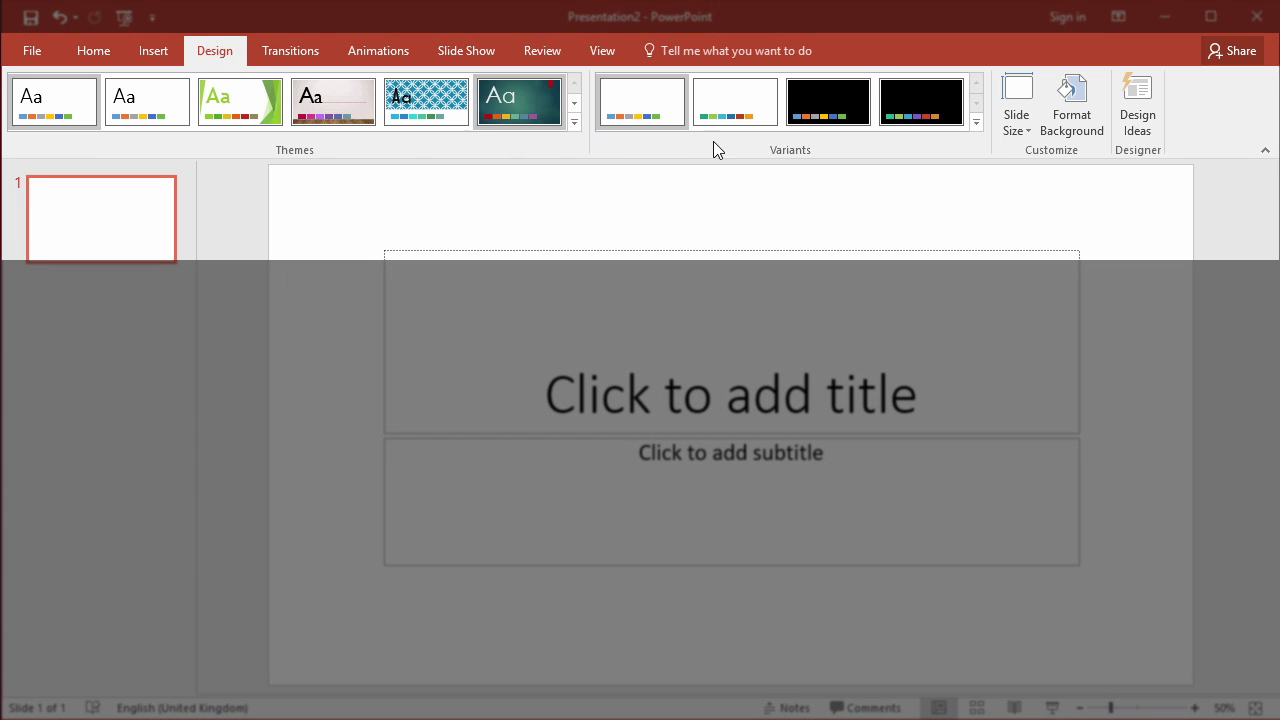
click(1027, 132)
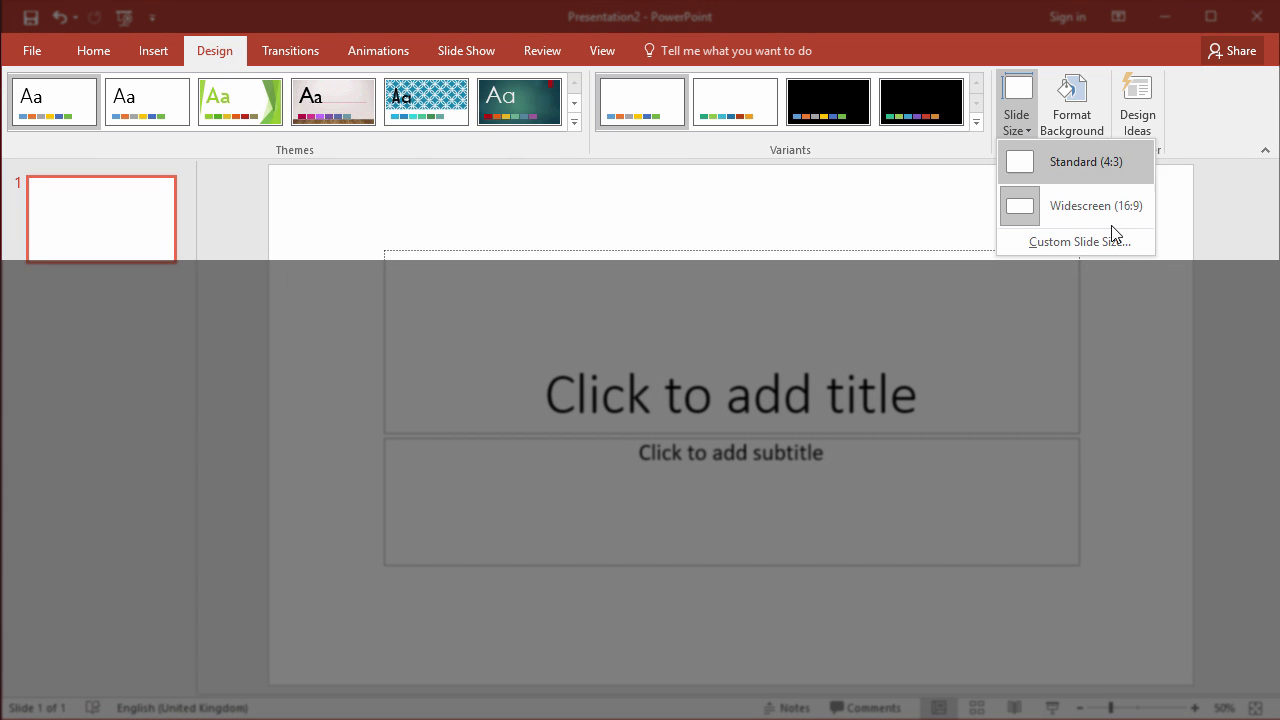
click(1135, 250)
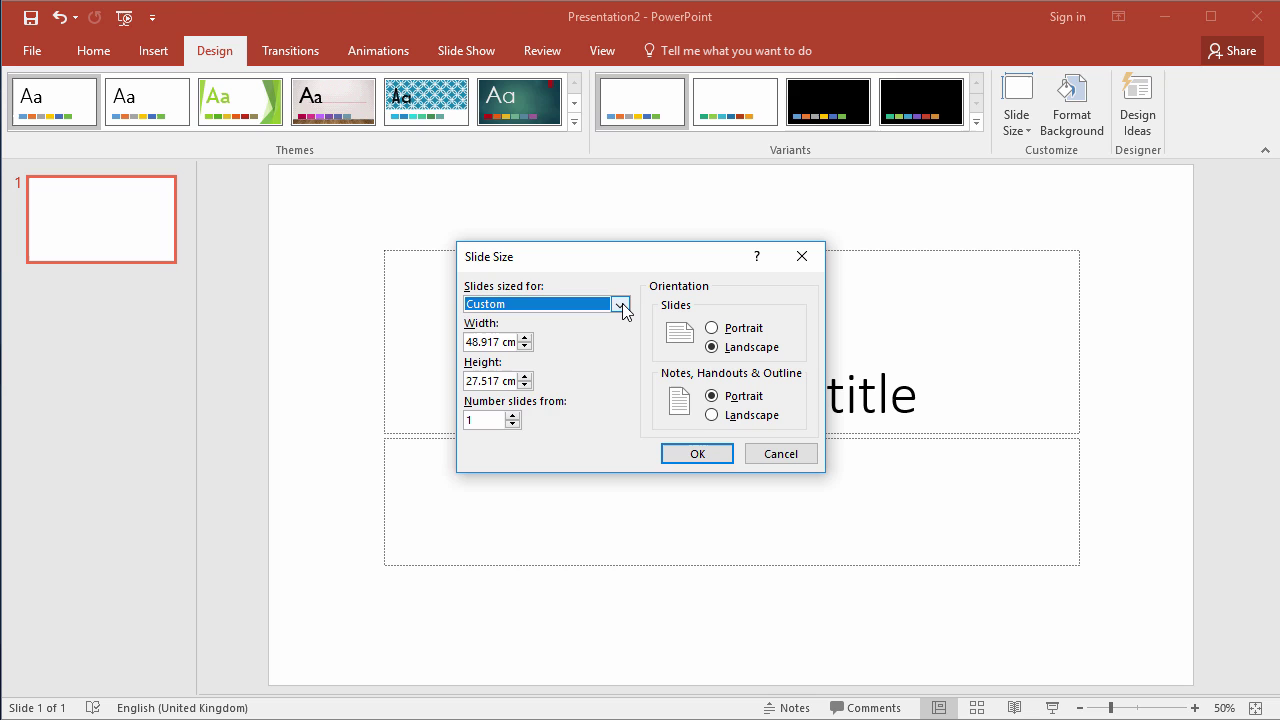
click(621, 305)
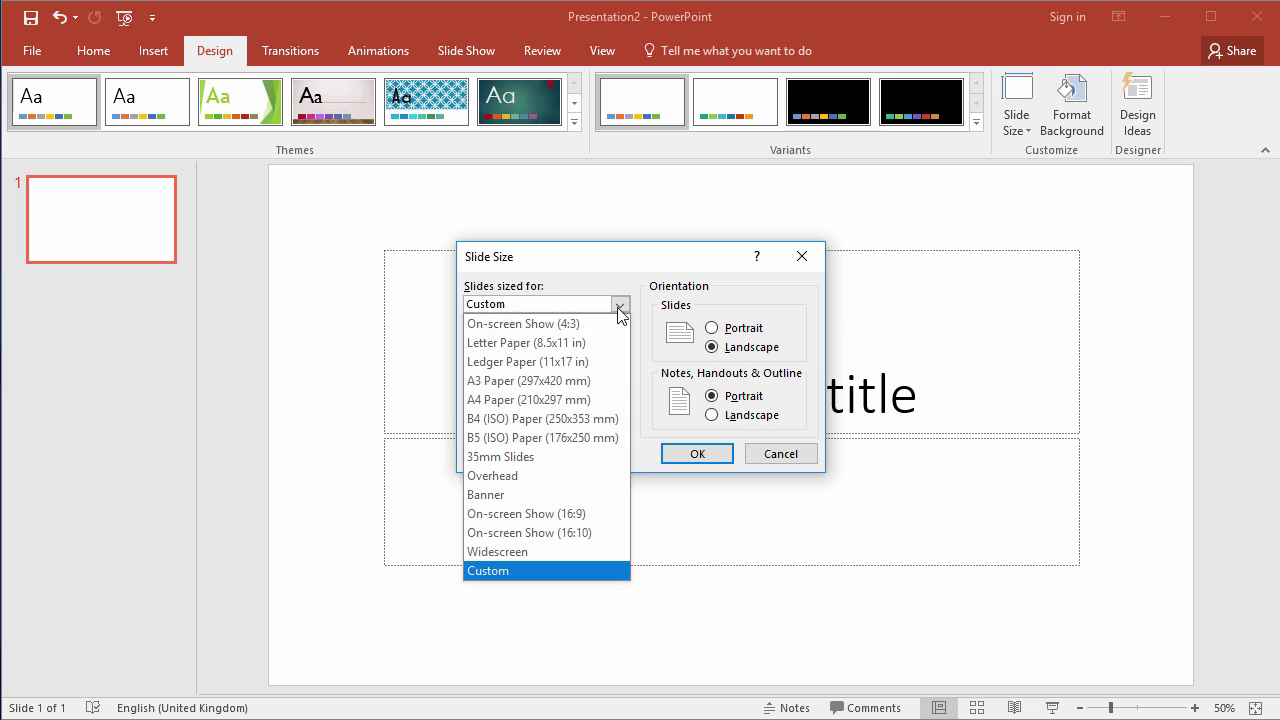
click(586, 390)
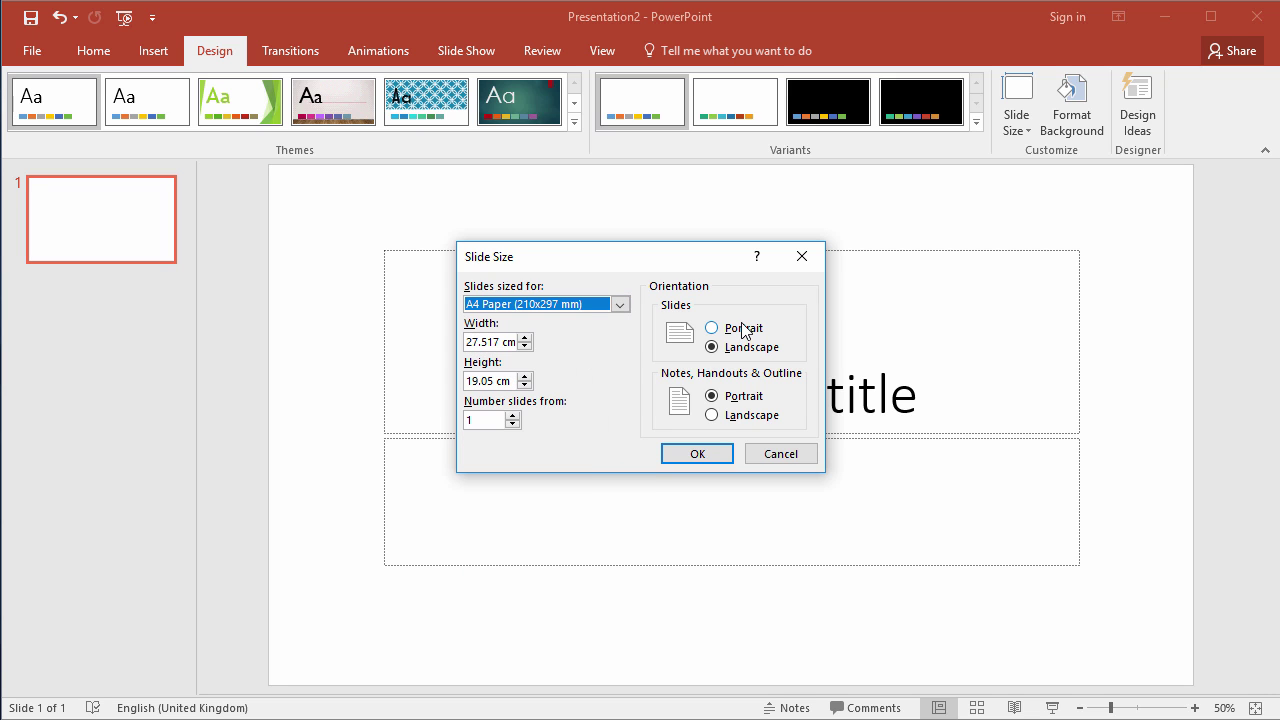
click(743, 331)
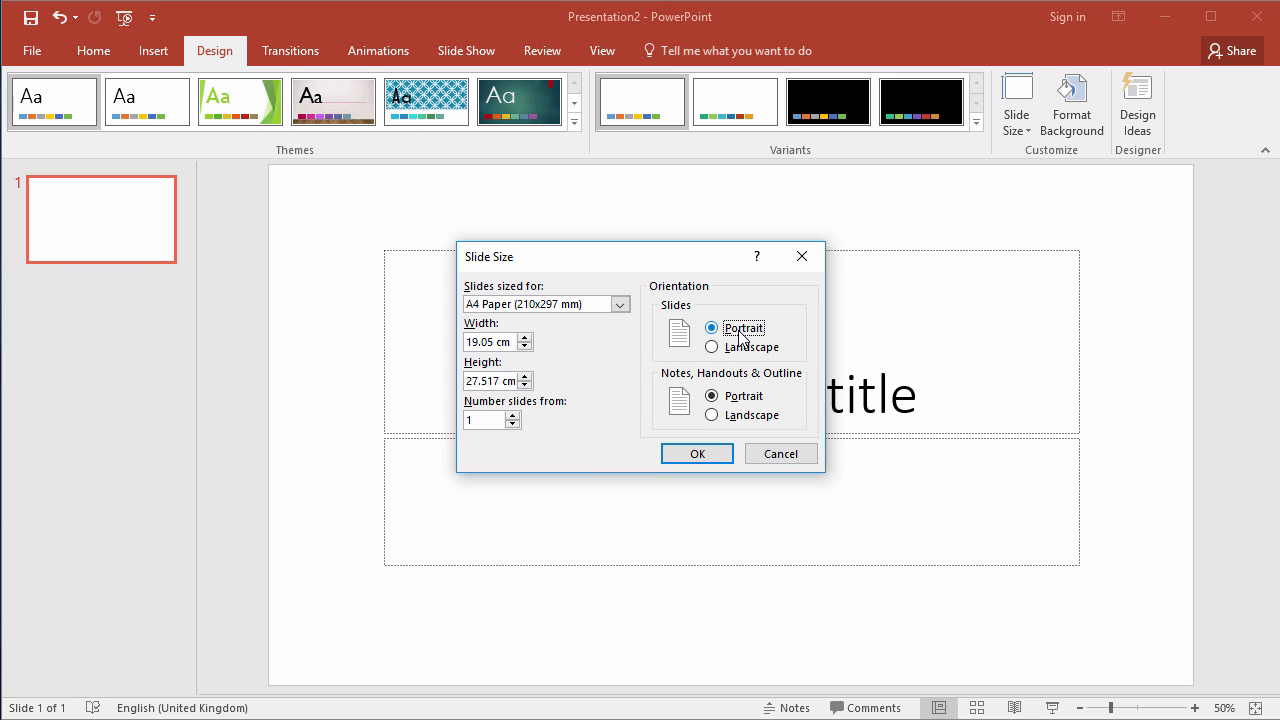
click(697, 454)
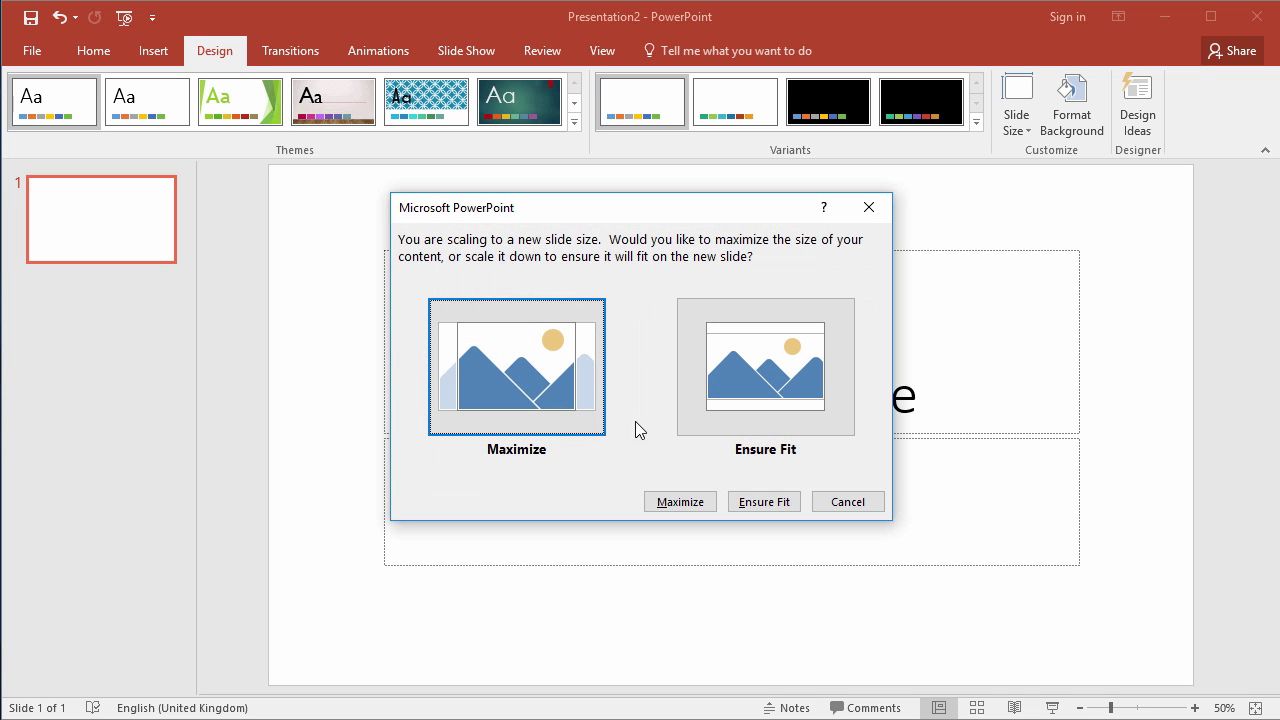
click(553, 415)
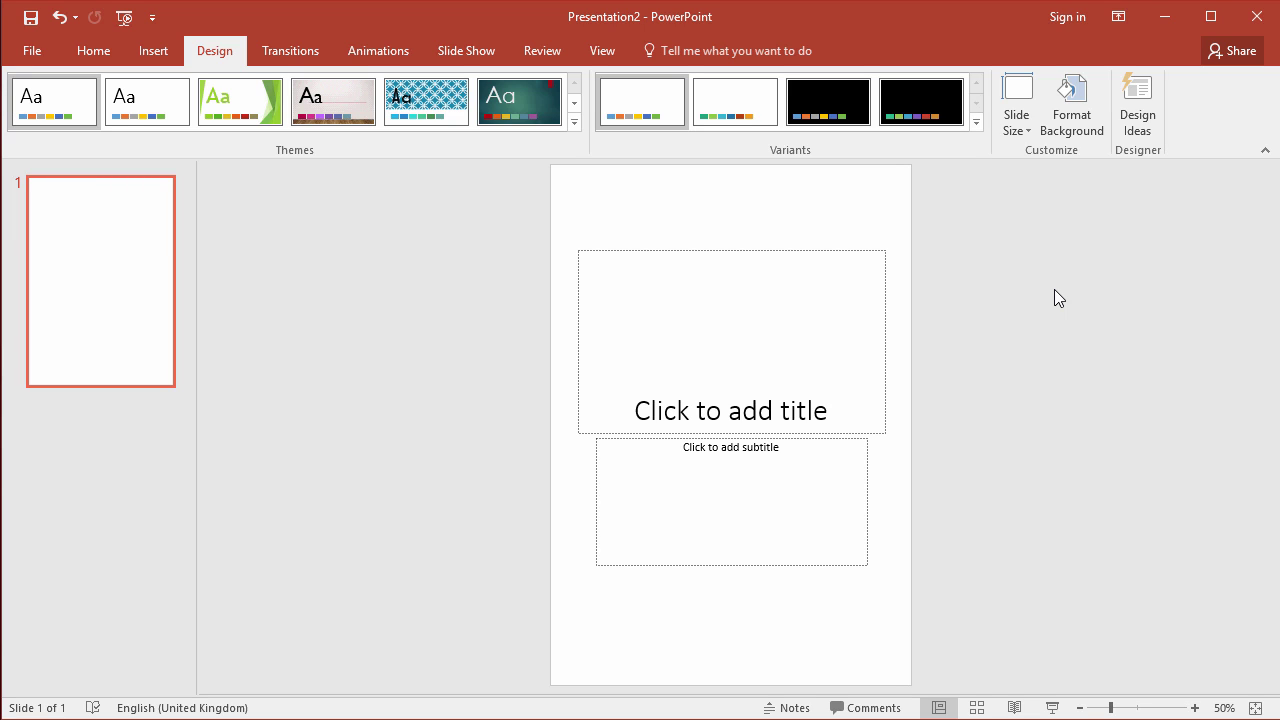
Set a custom slide height of 54 cm.
click(1027, 124)
click(1085, 243)
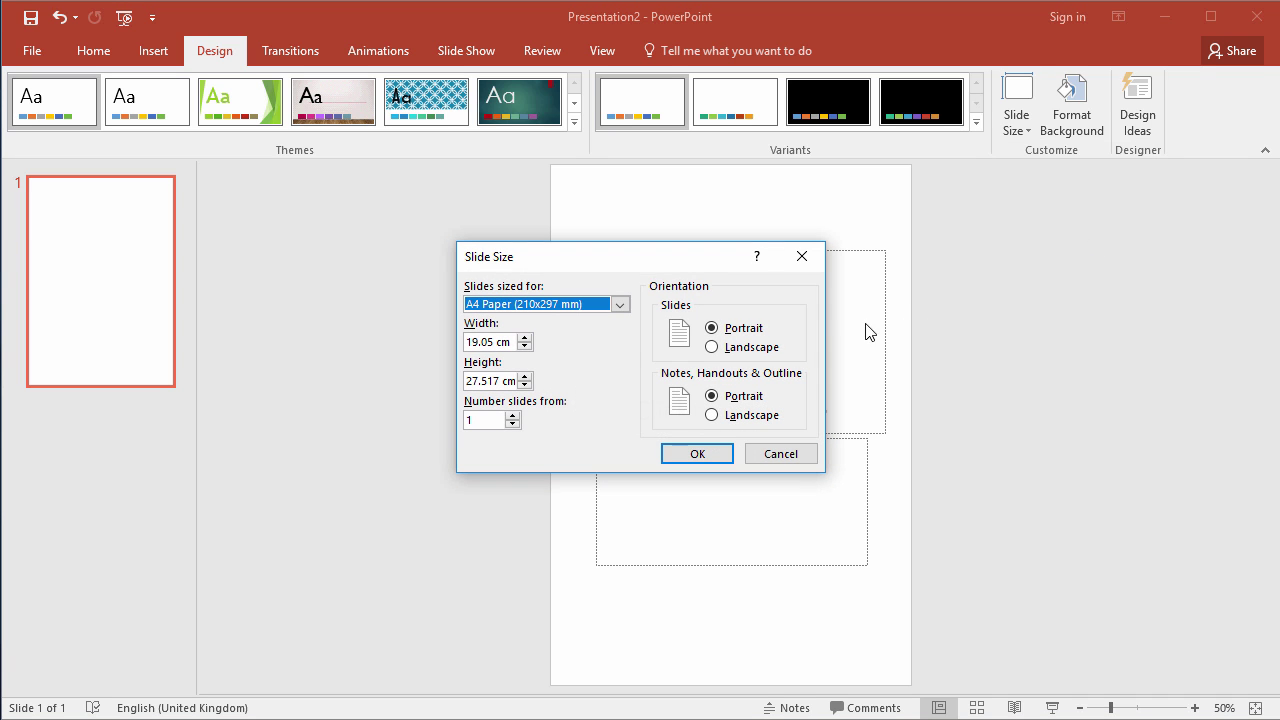
double_click(478, 382)
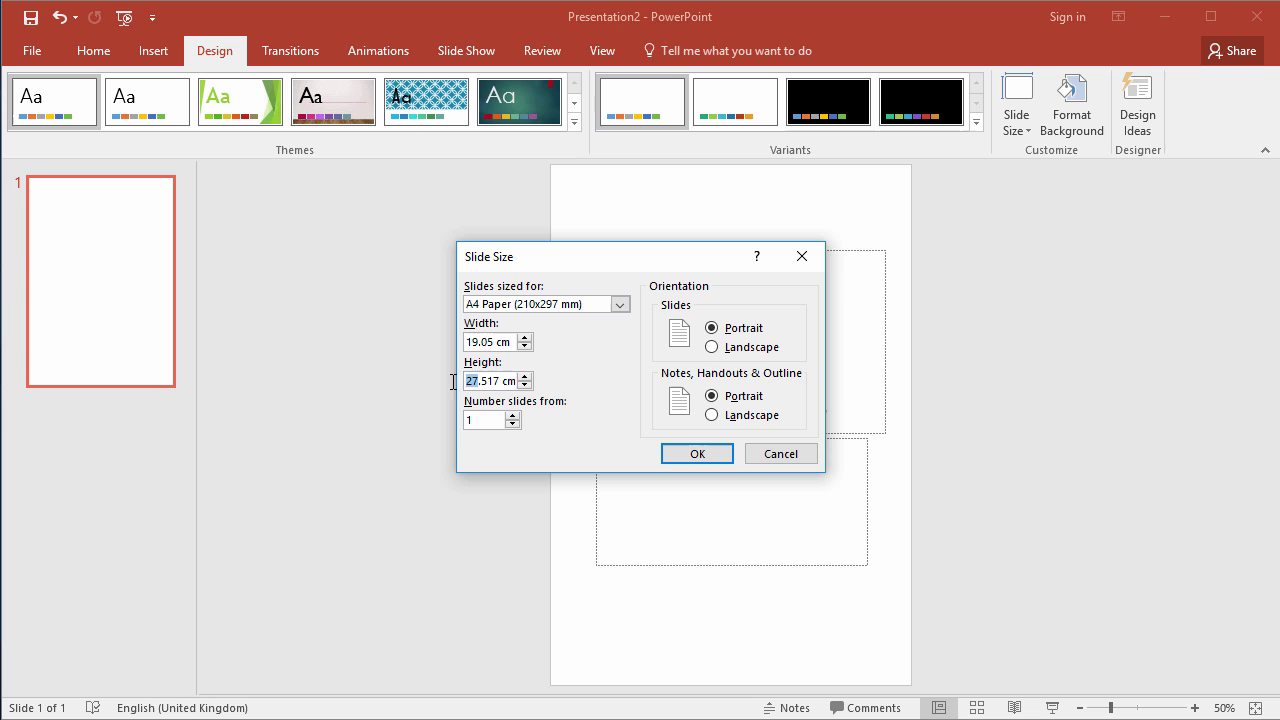
drag(503, 381, 466, 381)
text(54)
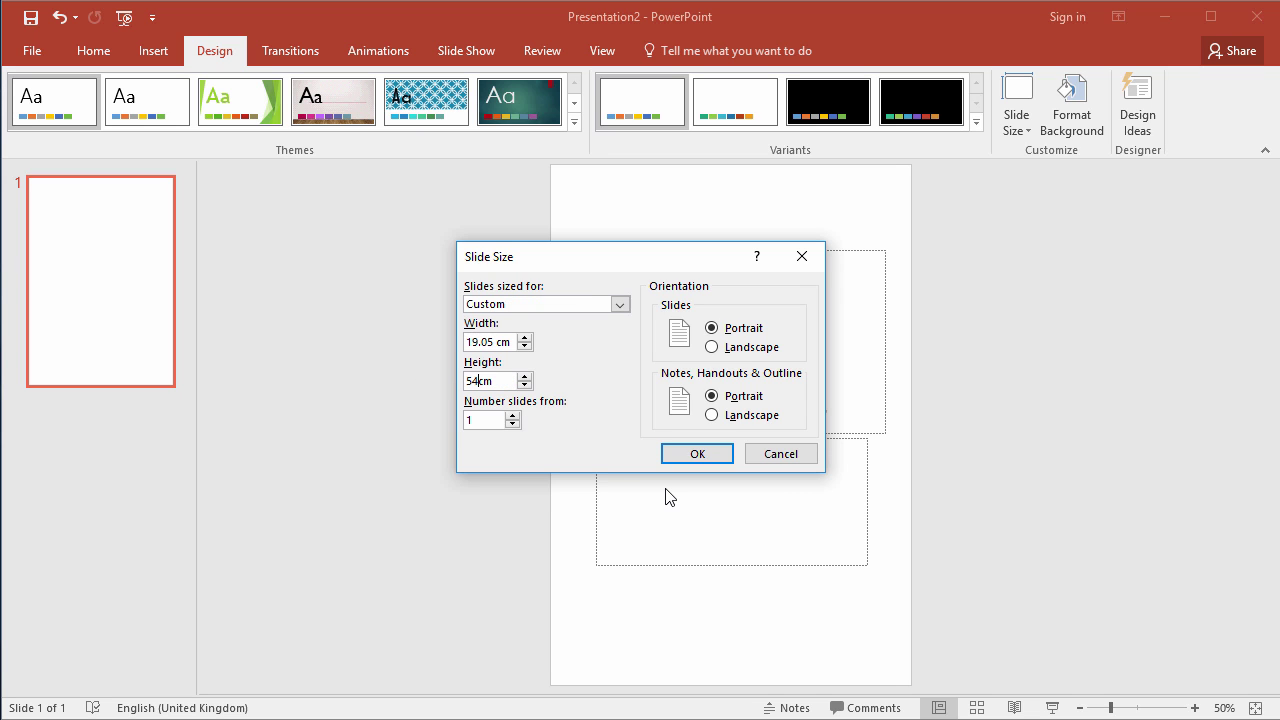
click(695, 454)
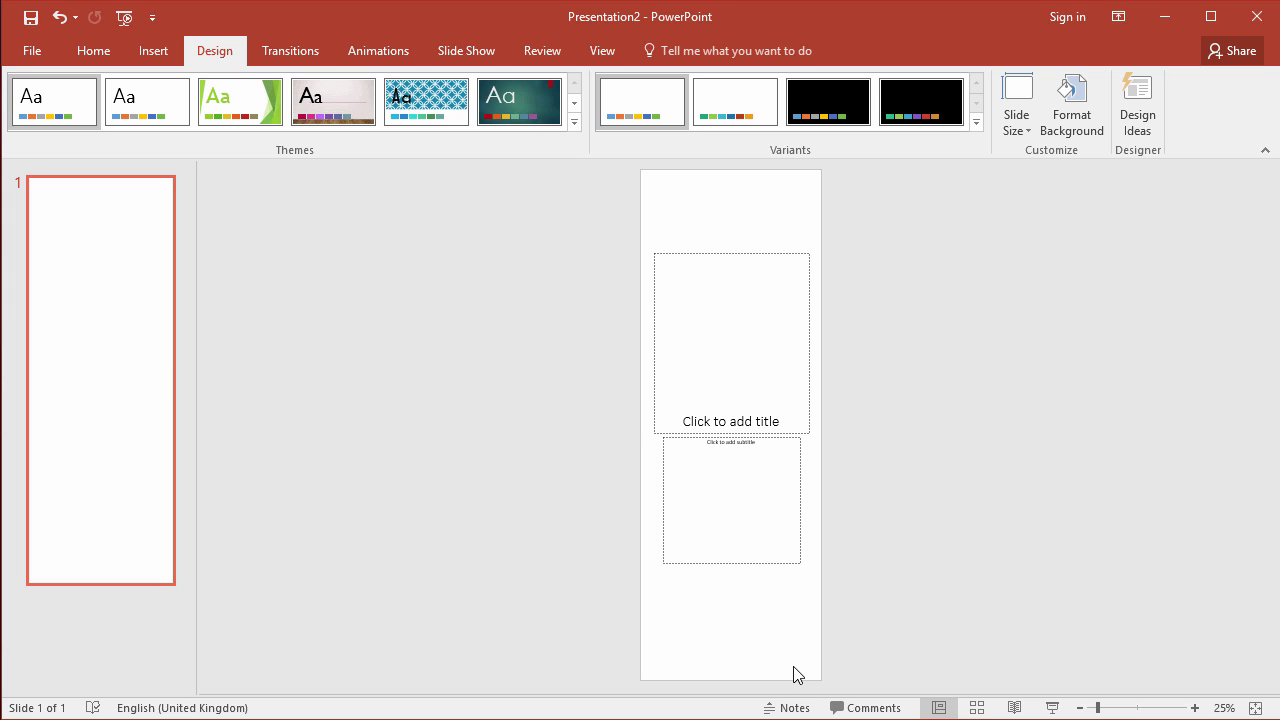
Change the slide to the blank layout and apply the yellow Office theme with the white round badge.
right_click(142, 372)
mouse_move(219, 632)
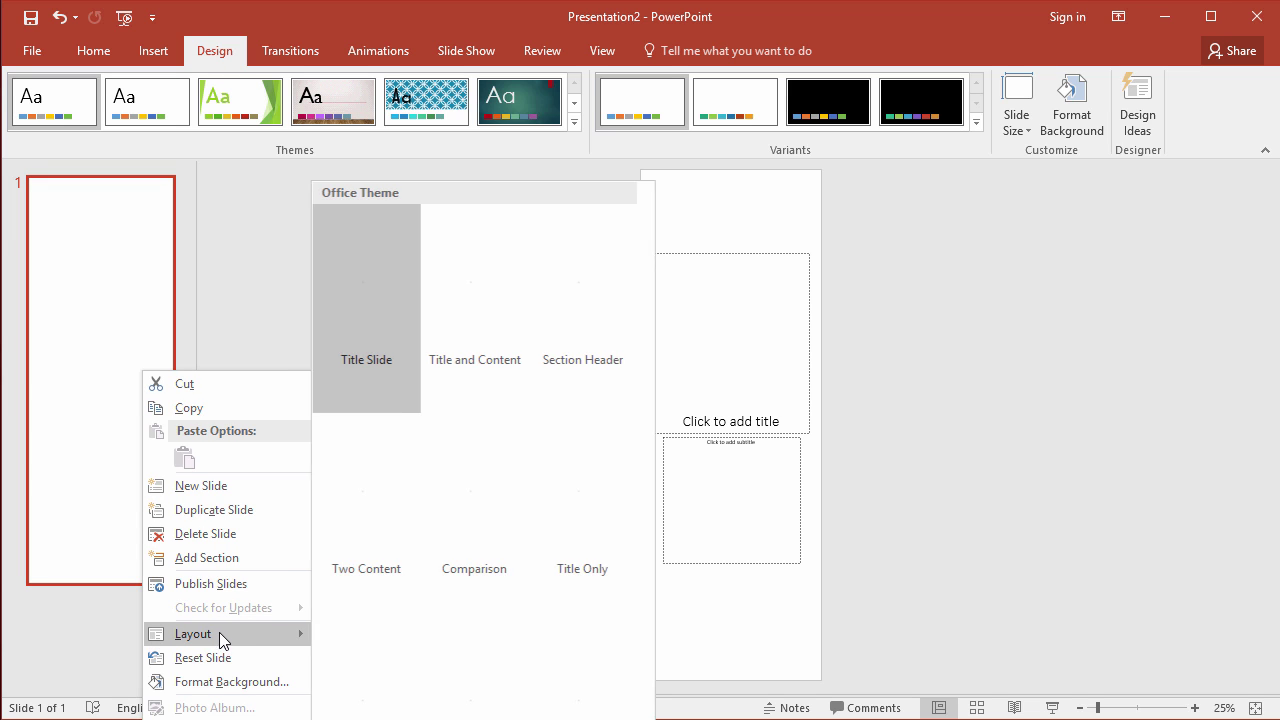
click(378, 678)
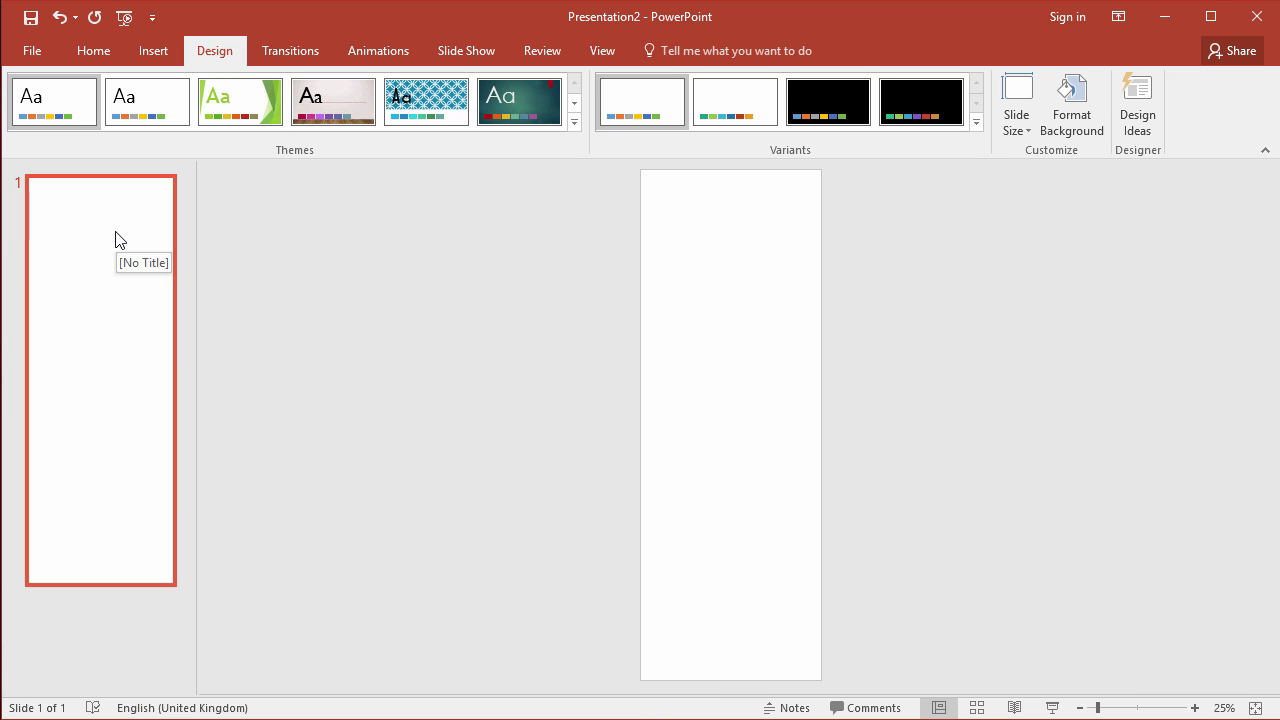
click(573, 121)
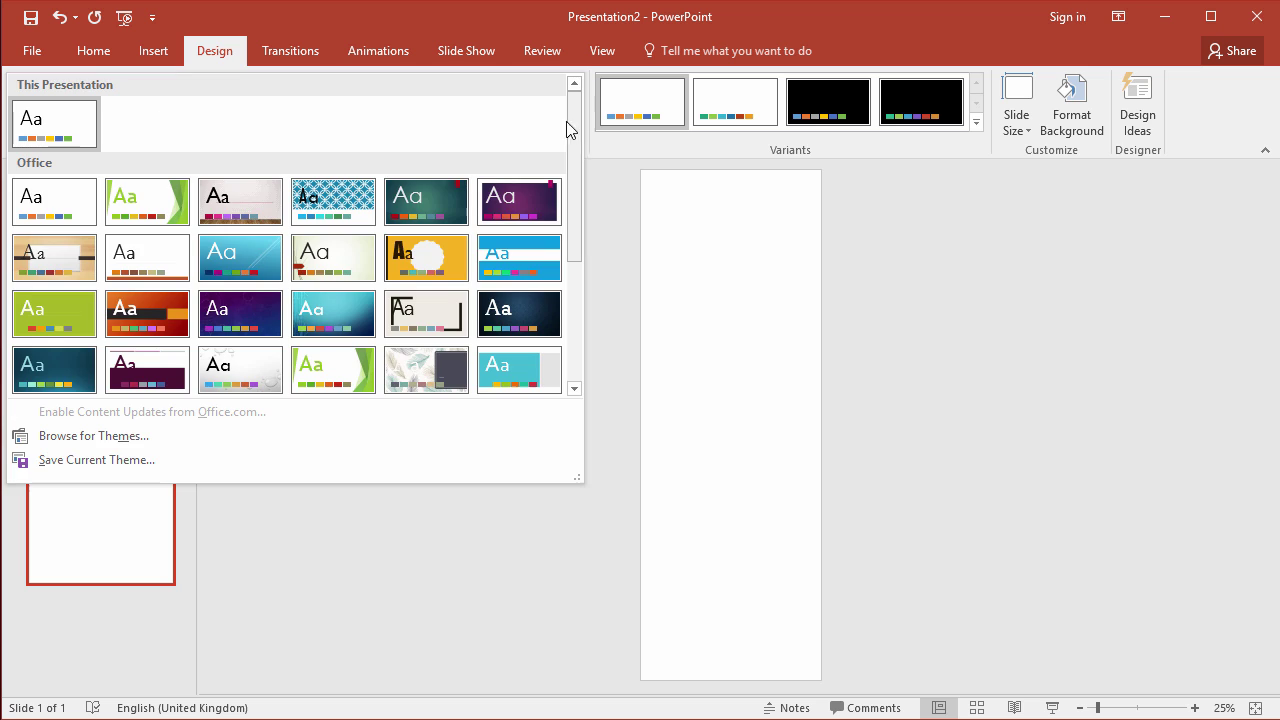
click(428, 259)
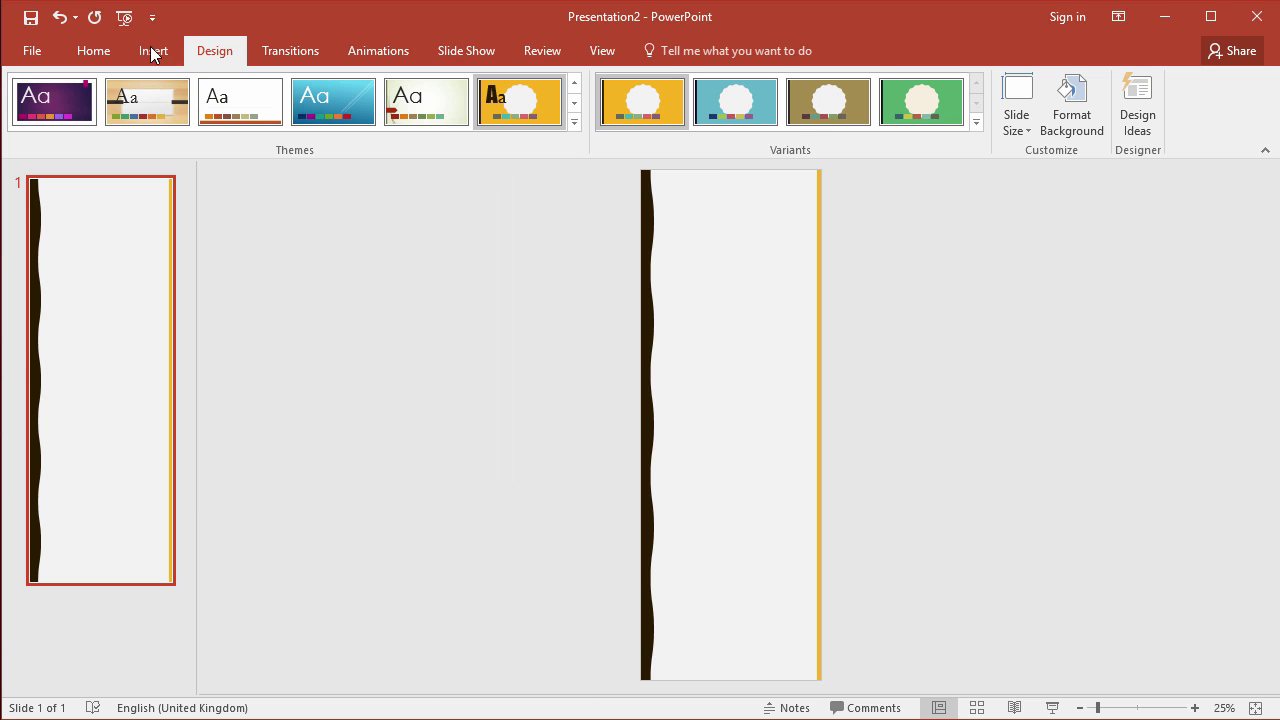
Insert a text box near the top of the slide reading "EXAMPLE POSTER".
click(93, 51)
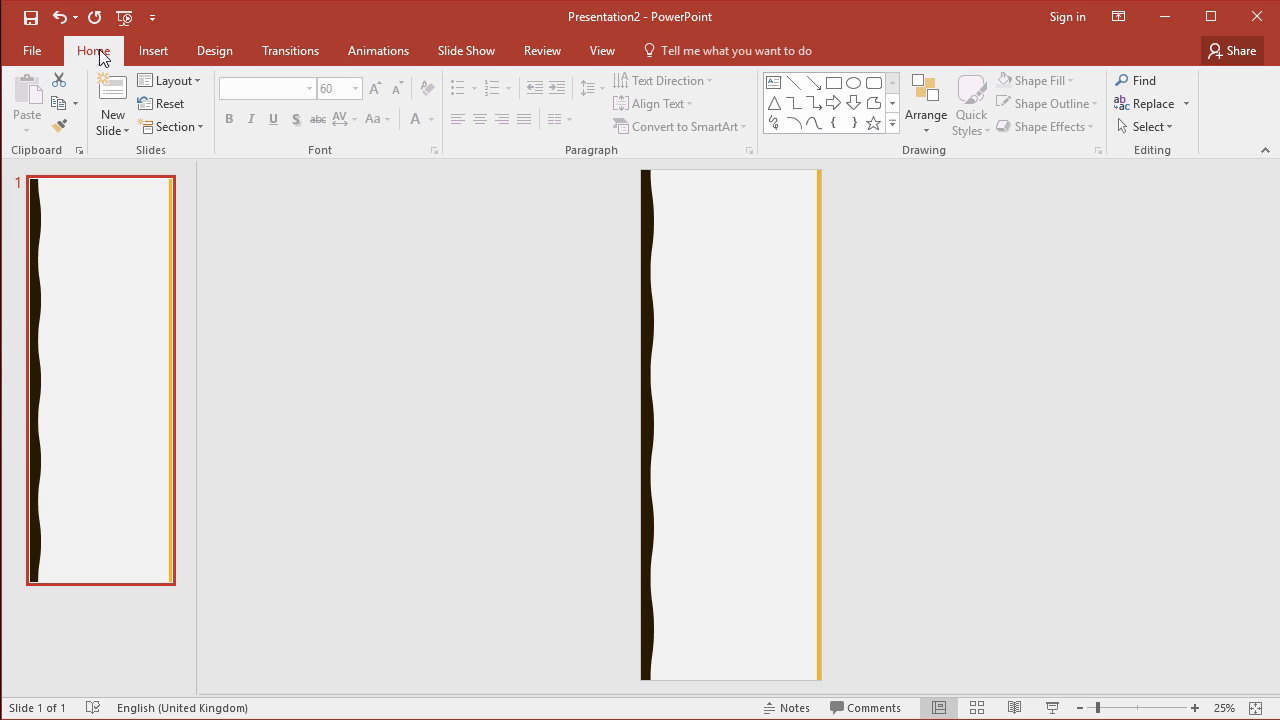
click(775, 84)
click(676, 198)
text(EXAMPLE POSTER)
Move the "EXAMPLE POSTER" text box up to the slide's top edge, close to the dark wavy border.
drag(1097, 708, 1137, 710)
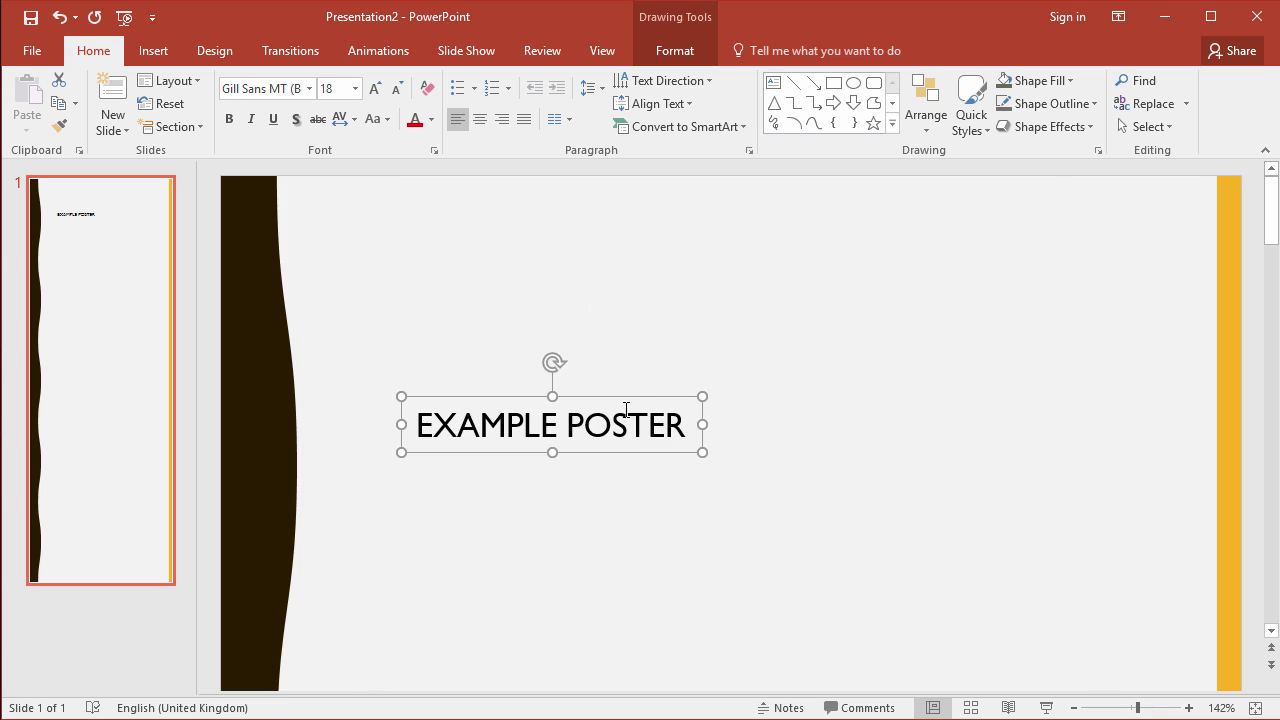
drag(635, 390, 585, 214)
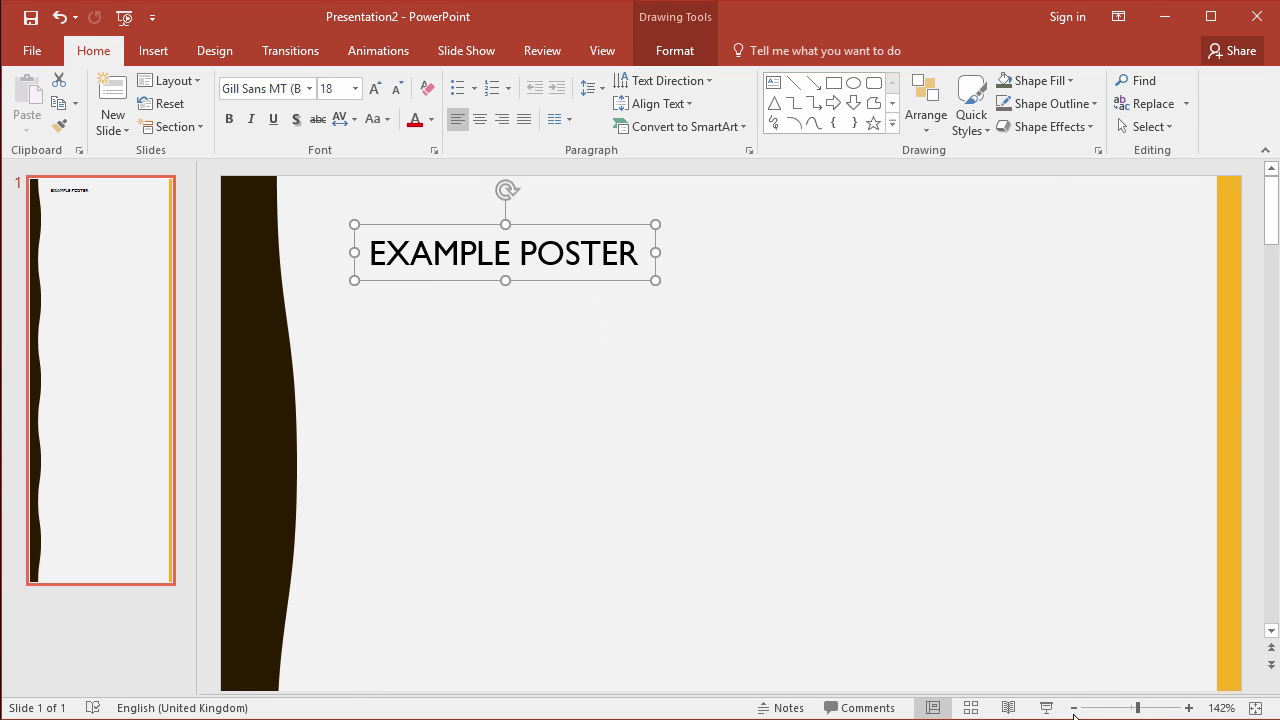
click(1076, 708)
click(1076, 708)
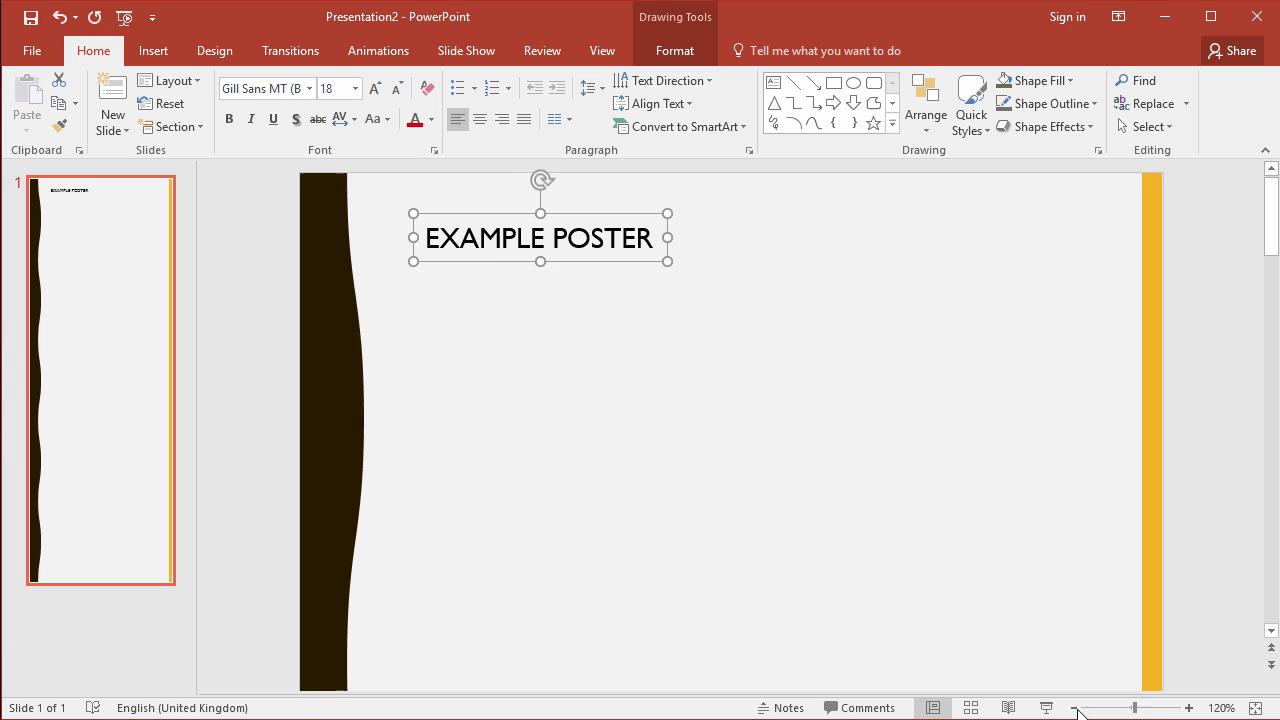
click(1075, 708)
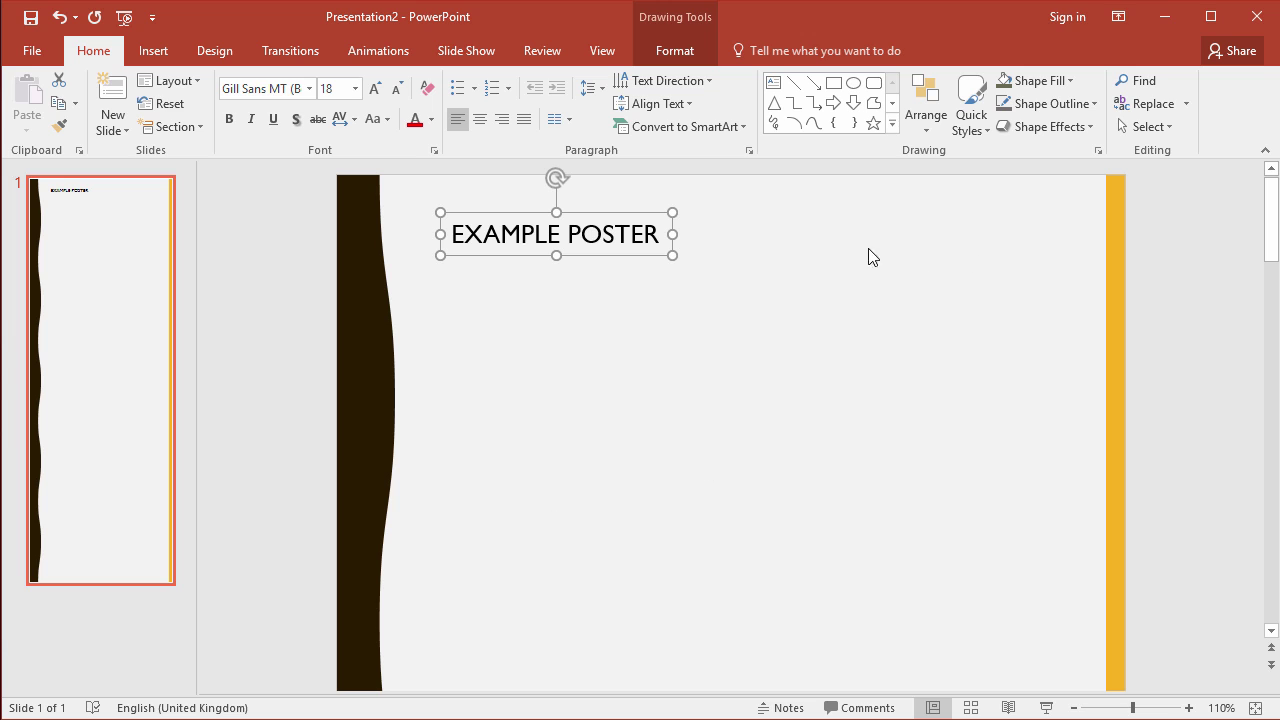
drag(510, 204, 500, 200)
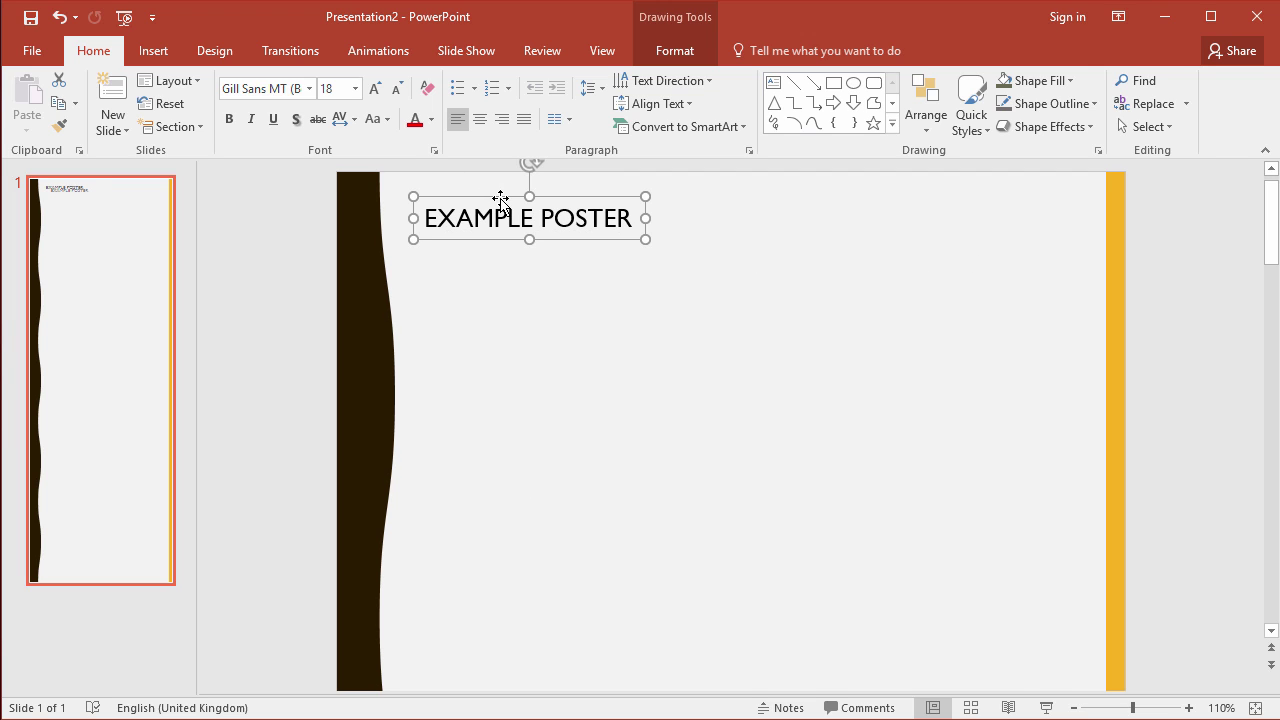
Enlarge the "EXAMPLE POSTER" title to font size 54 so it fits between the side borders.
click(377, 90)
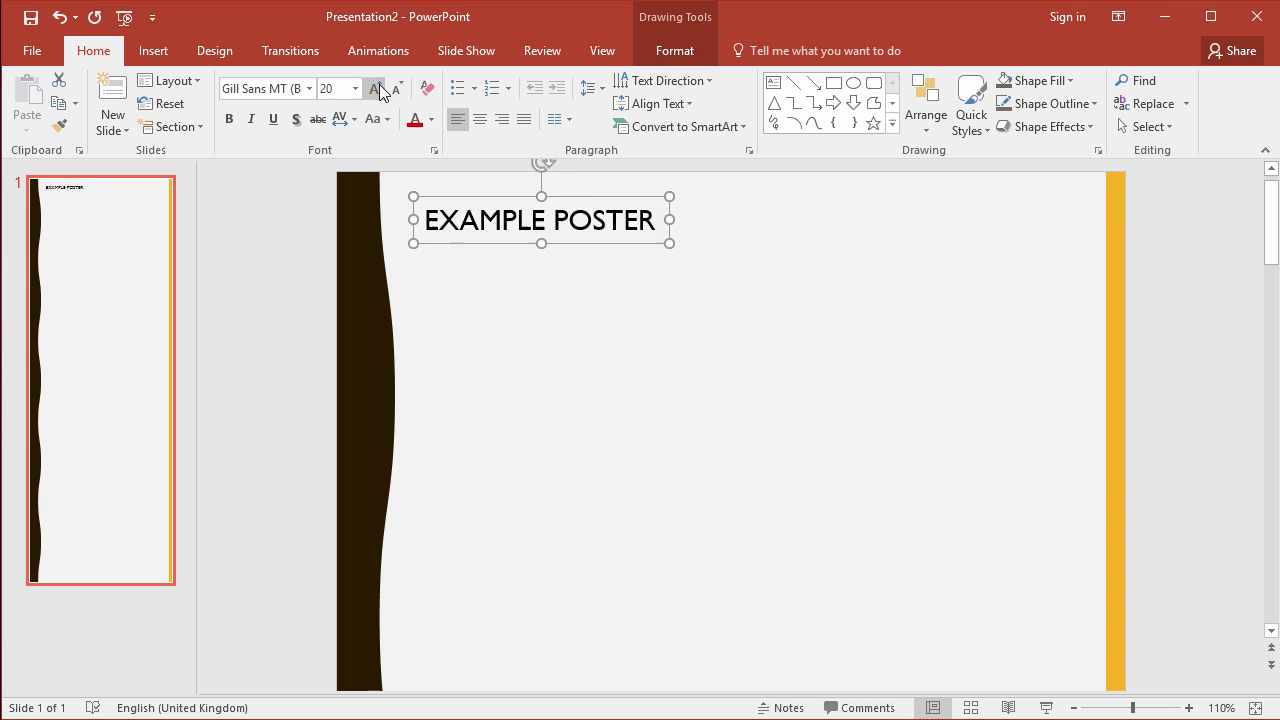
click(377, 90)
click(377, 90)
click(378, 91)
click(378, 91)
click(379, 91)
click(379, 91)
click(379, 91)
click(379, 91)
click(379, 91)
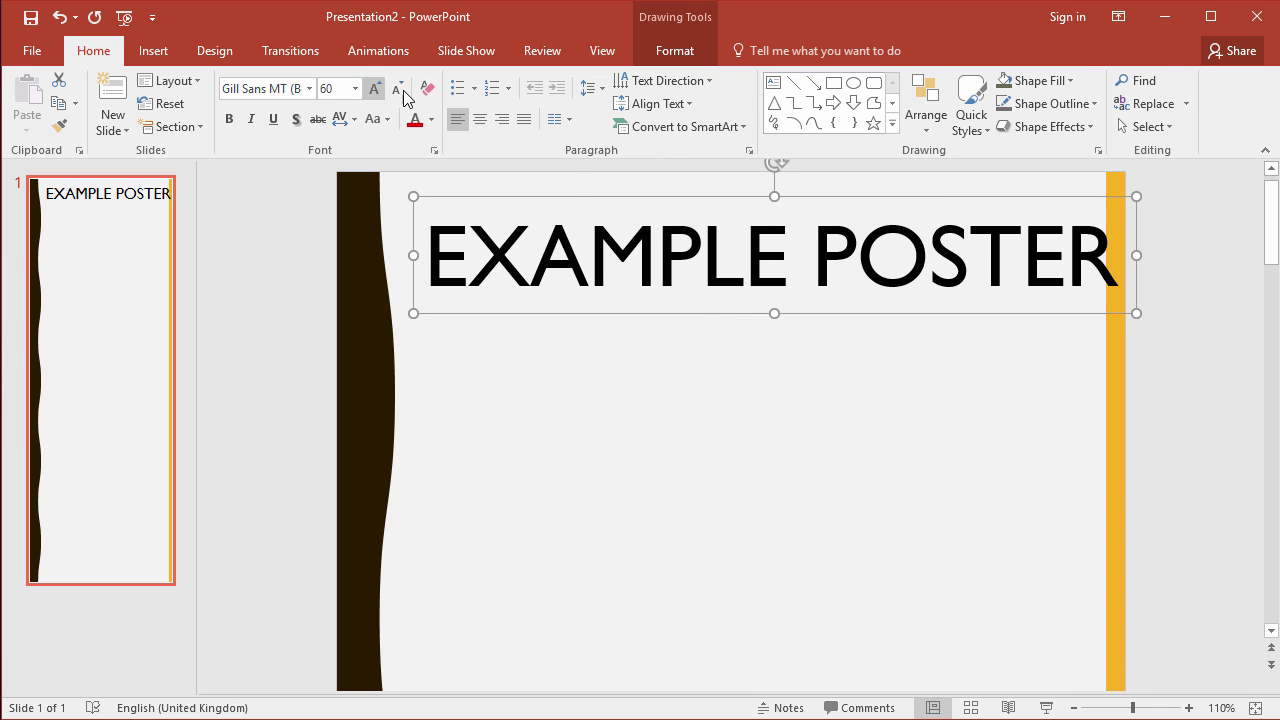
click(401, 94)
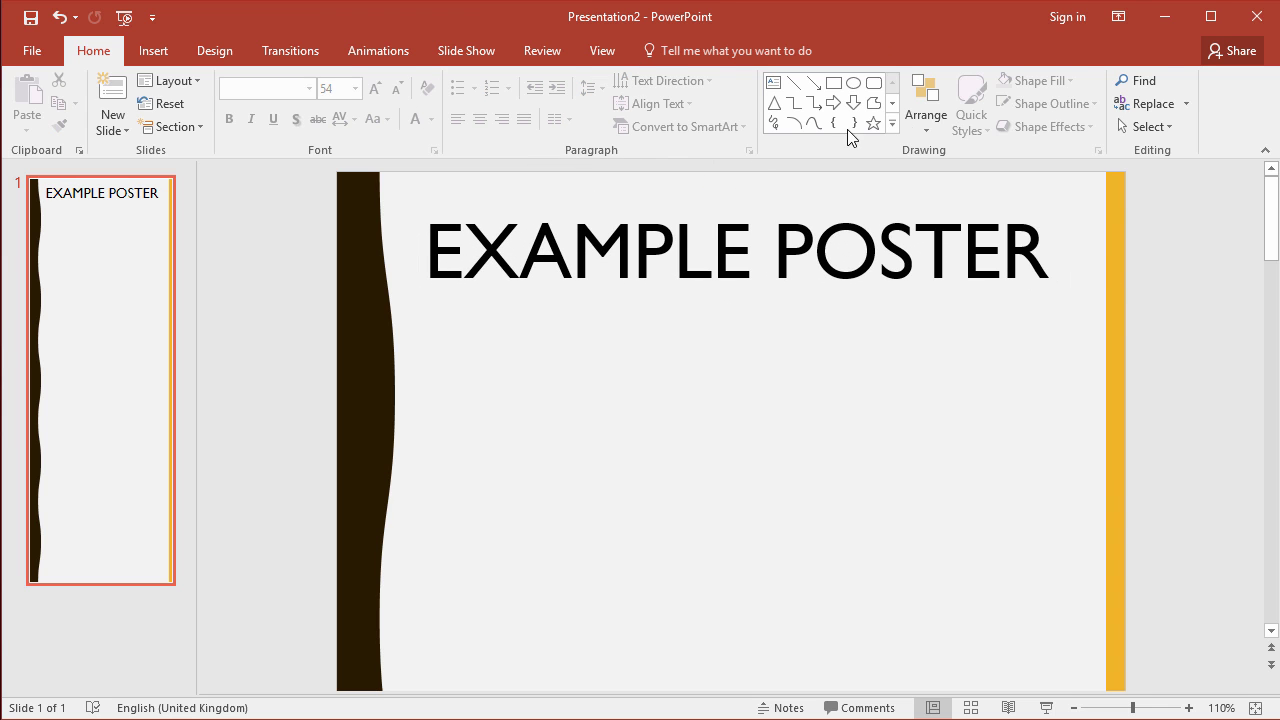
Draw a horizontal divider line between the side borders, about a quarter of the way down the poster.
click(793, 83)
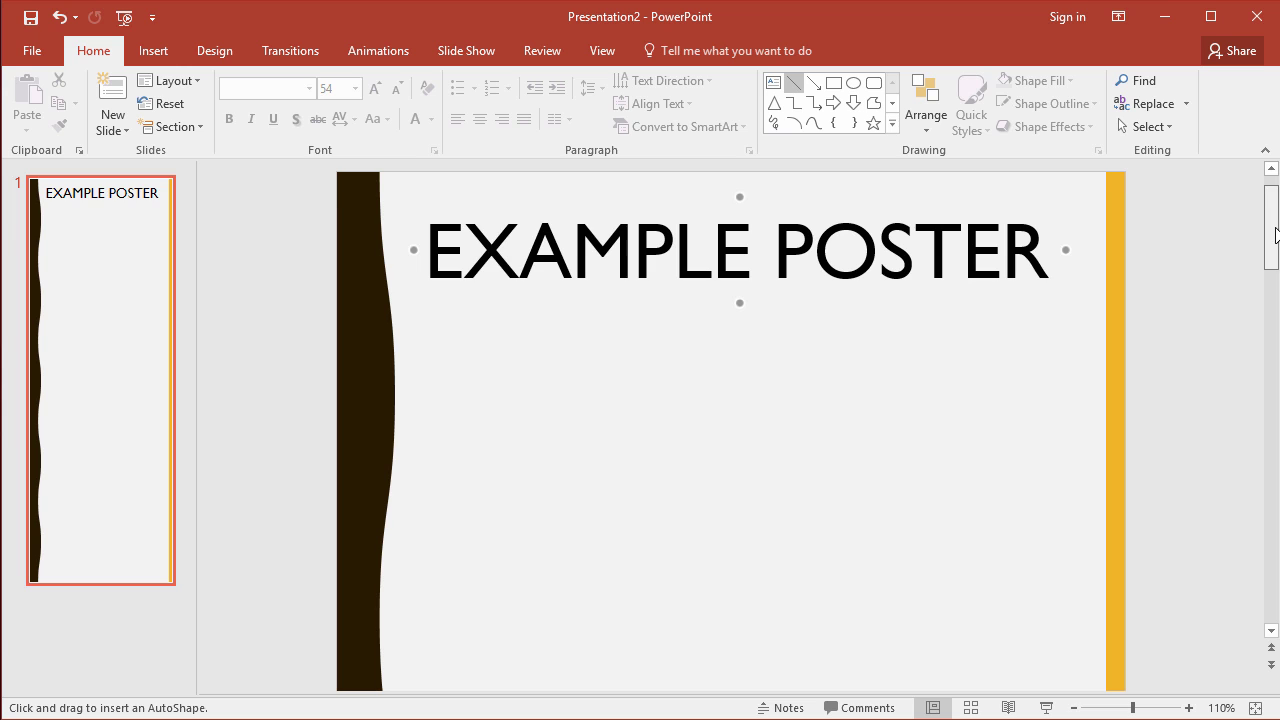
scroll(800, 500, down, 1)
mouse_move(486, 680)
mouse_down()
mouse_move(926, 680)
mouse_move(966, 651)
mouse_move(976, 597)
mouse_move(1010, 601)
mouse_up()
Draw a second horizontal divider line of similar length about halfway down the poster.
drag(1272, 246, 1272, 290)
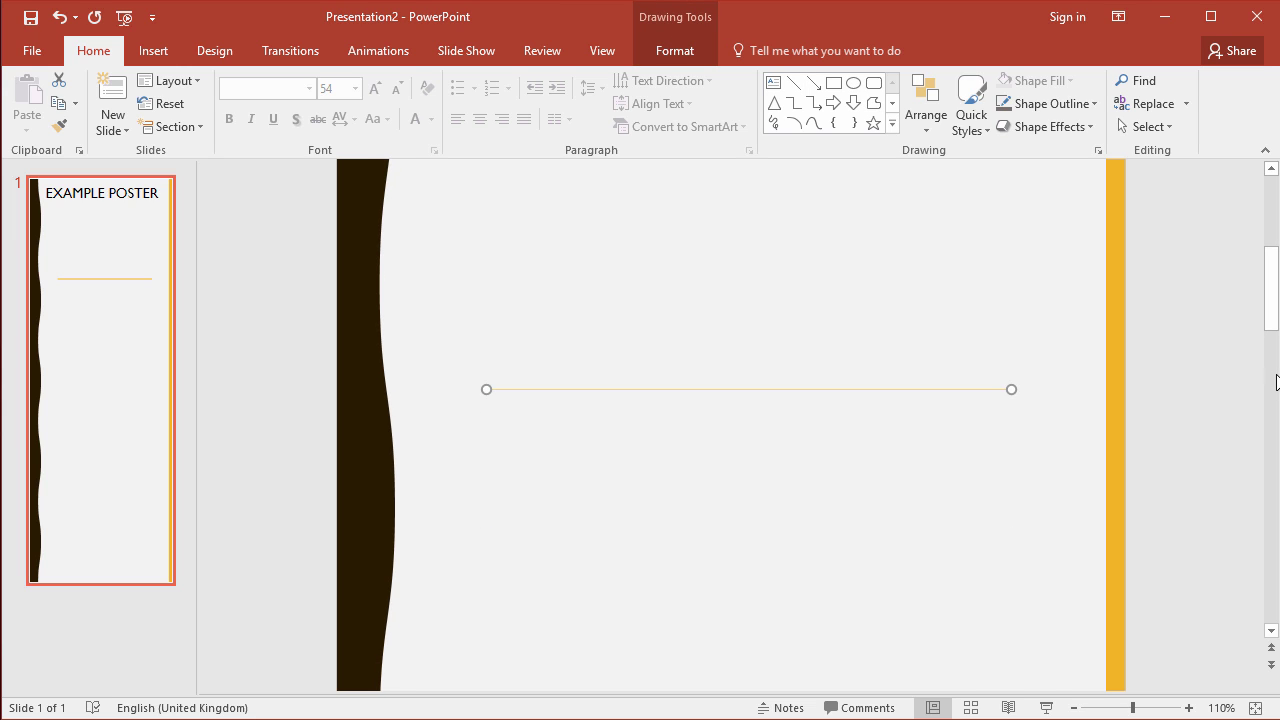
drag(1276, 382, 1271, 371)
click(794, 83)
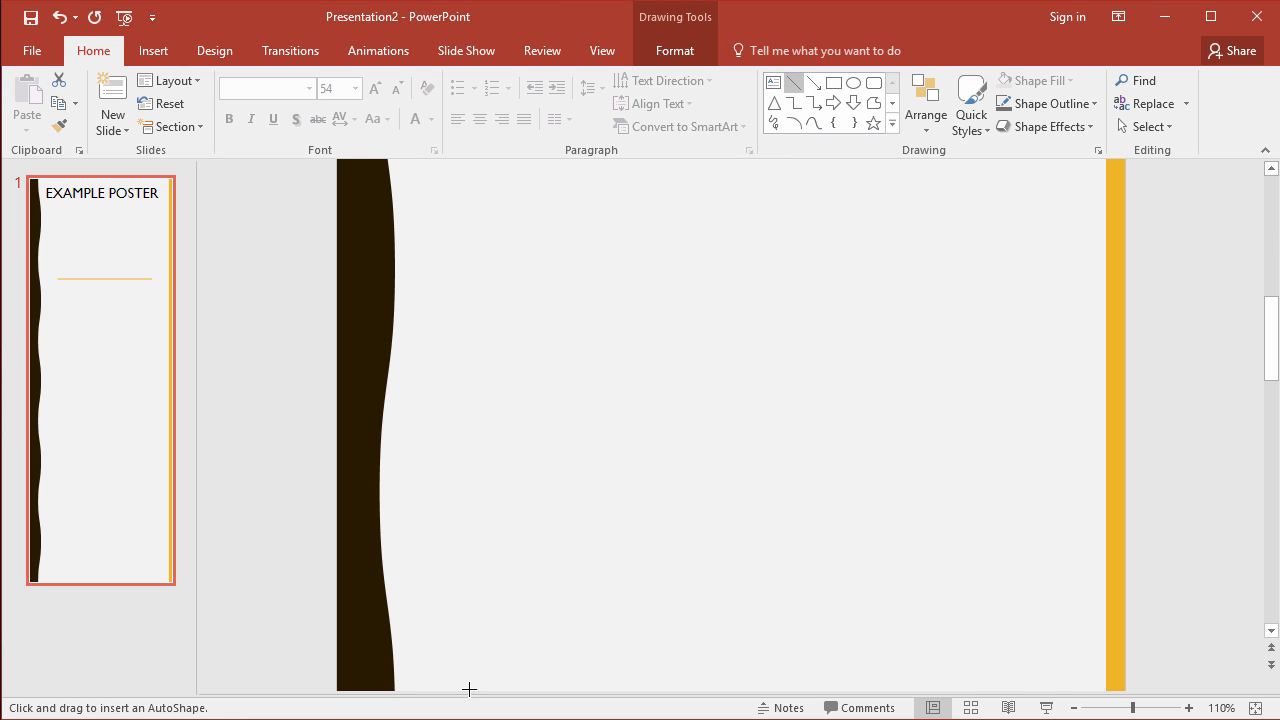
drag(597, 685, 1009, 466)
Draw a third horizontal divider line about three quarters of the way down the poster.
drag(1271, 620, 1276, 469)
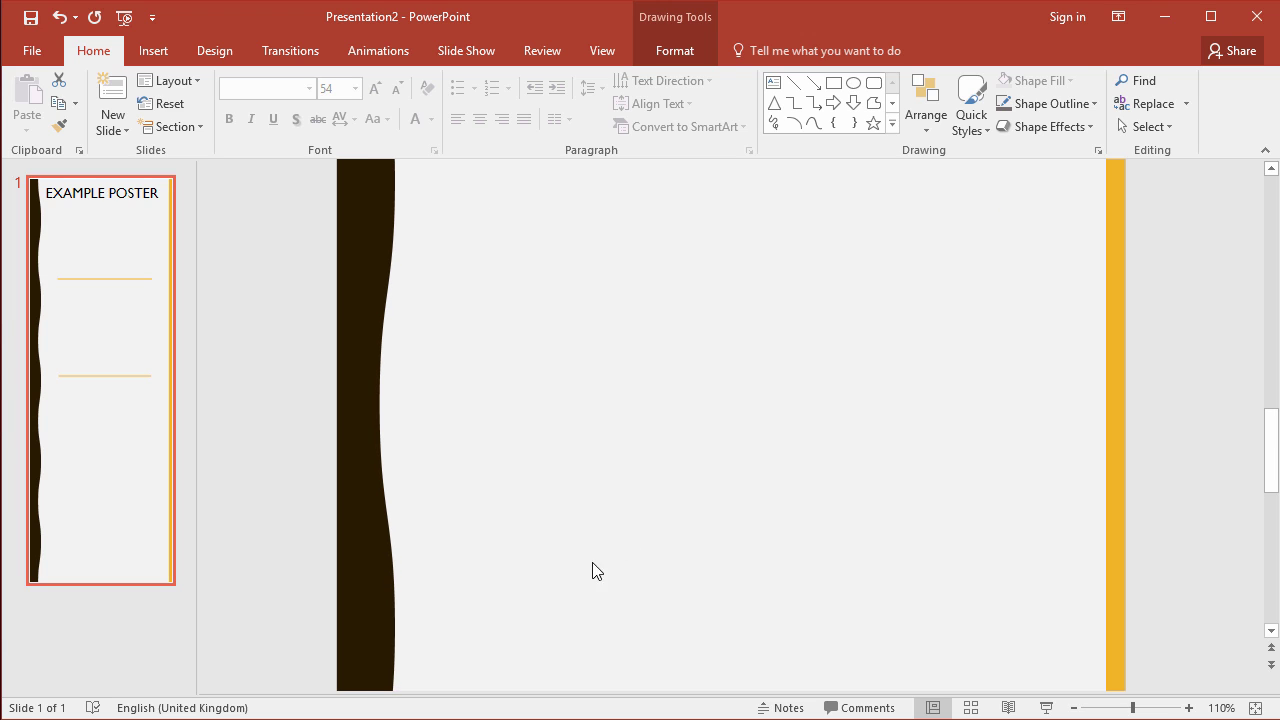
click(793, 82)
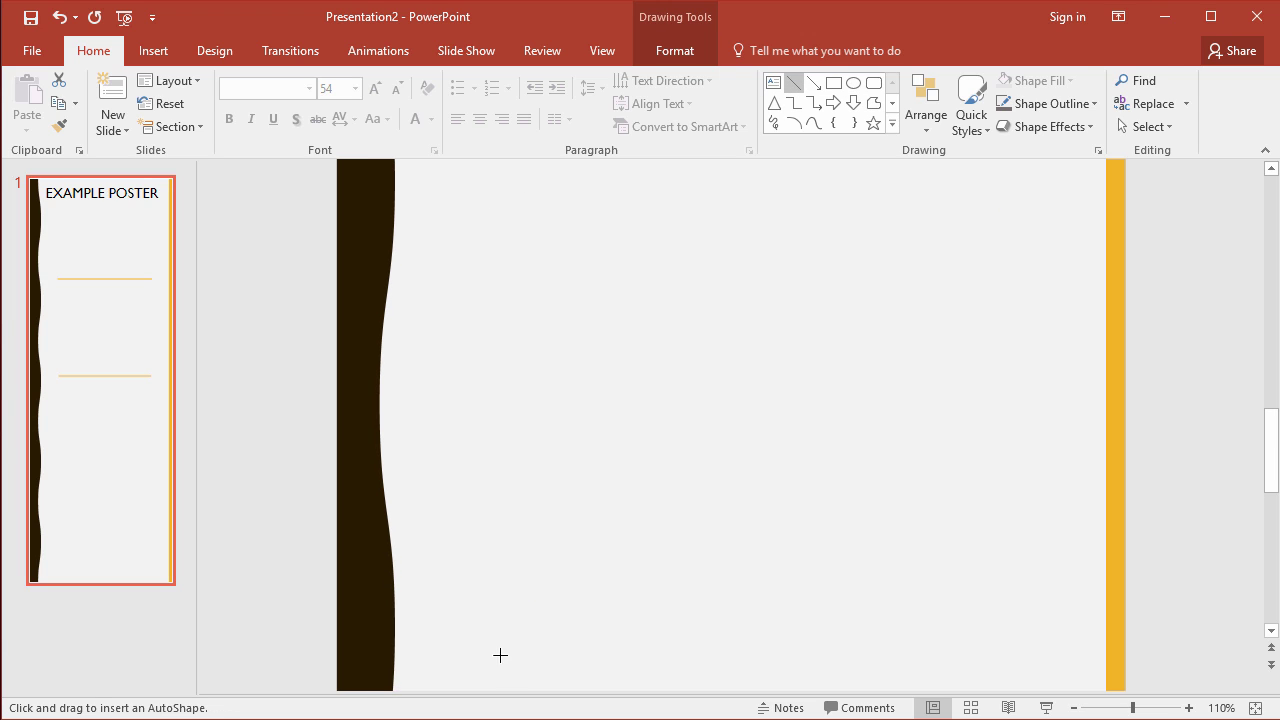
drag(494, 673, 1022, 612)
Draw a fourth horizontal divider line of similar length near the poster's bottom edge.
click(1272, 590)
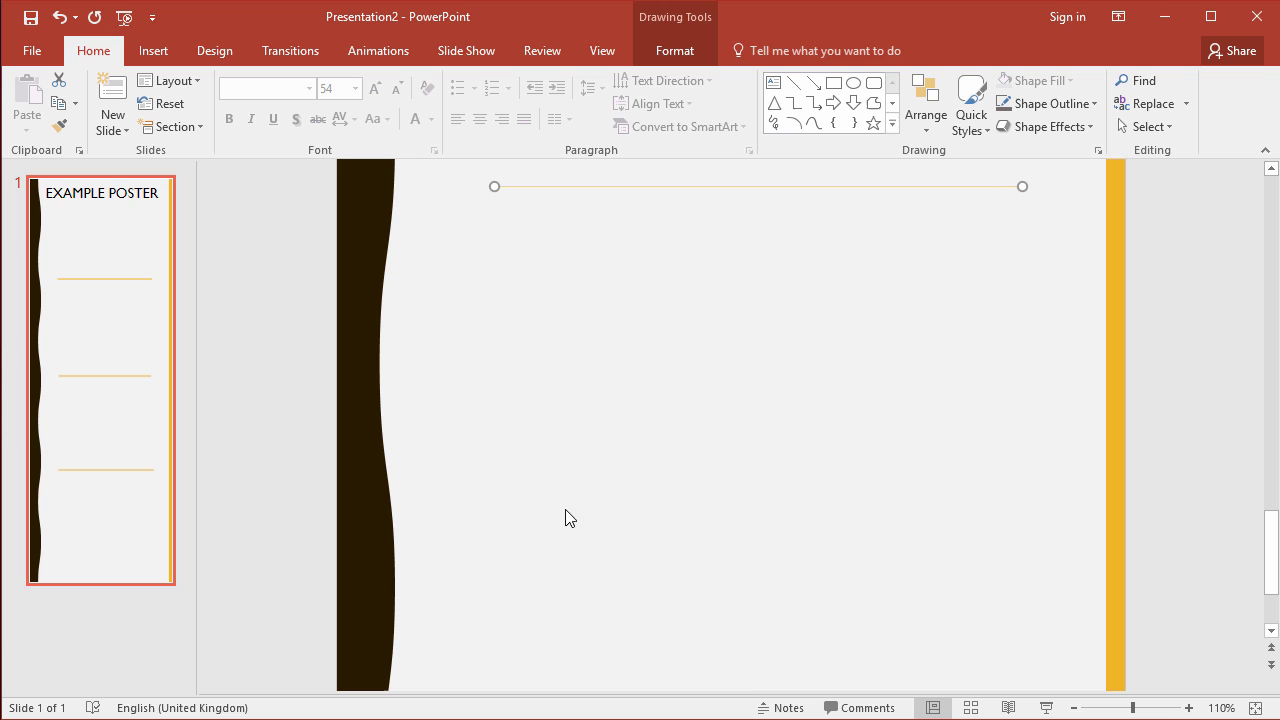
click(795, 83)
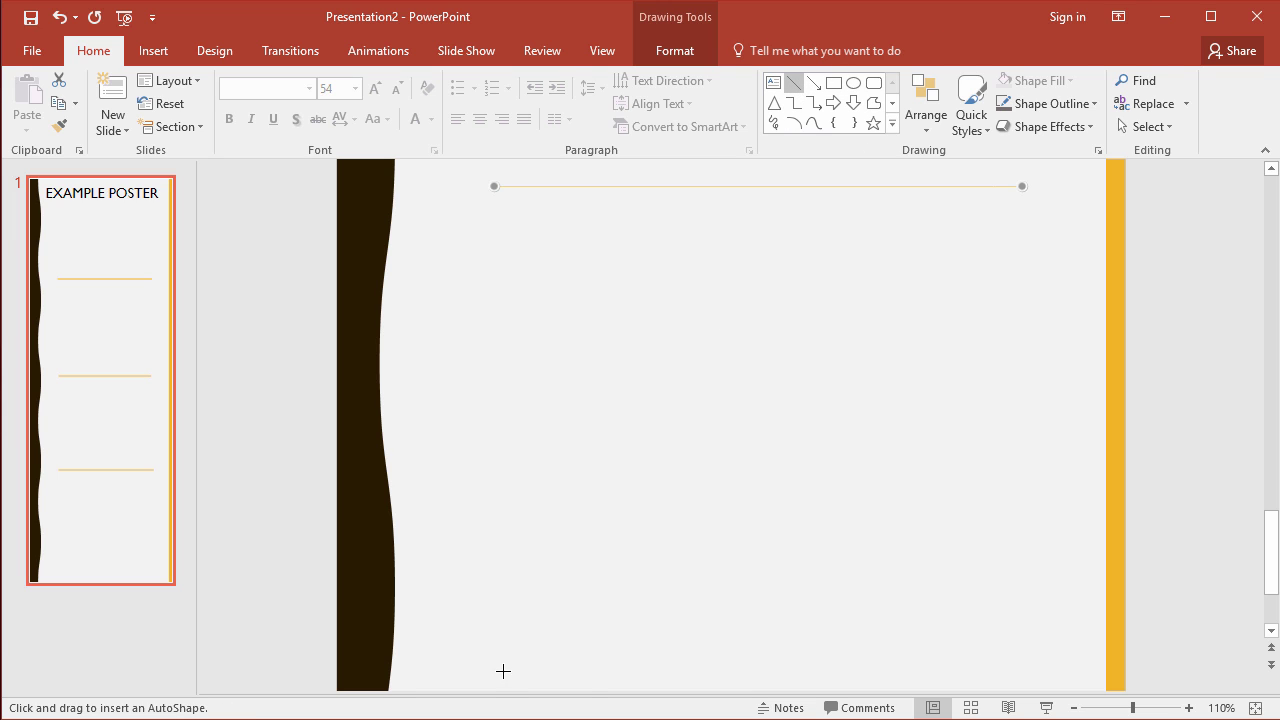
drag(503, 672, 939, 676)
drag(1012, 638, 1020, 646)
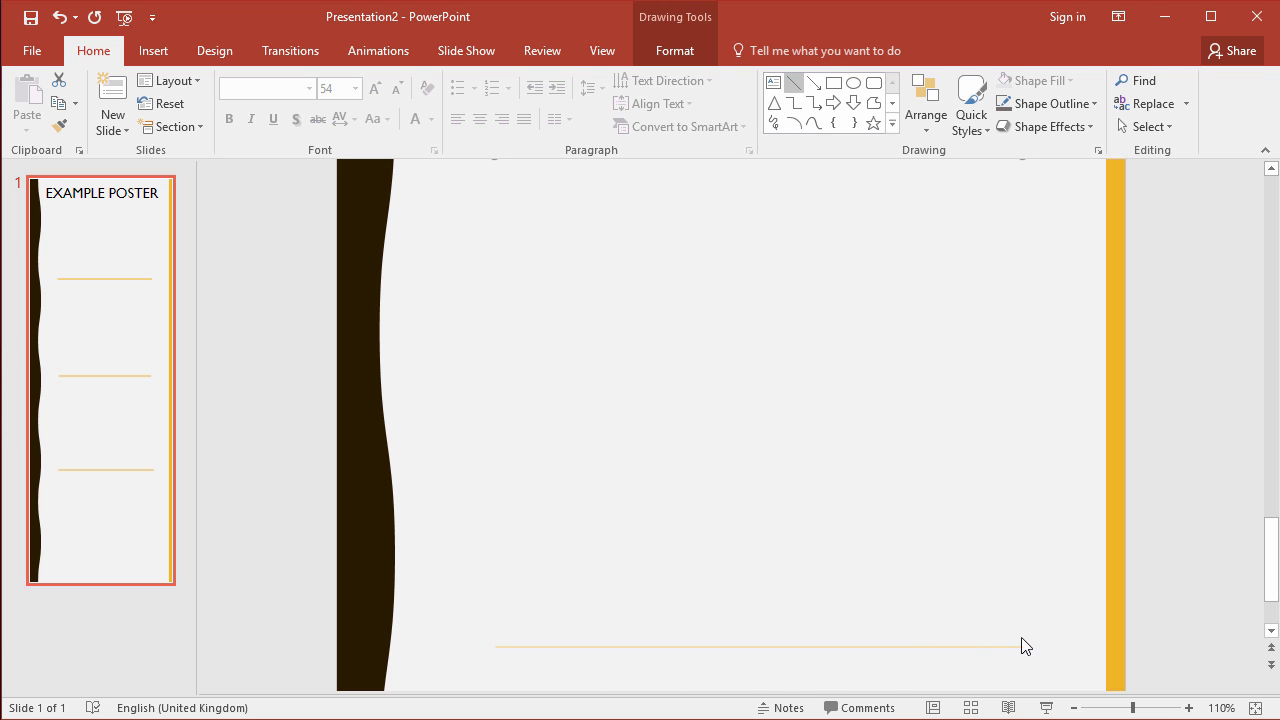
Draw a large block down arrow in the right half of the first section, from below the title to the first divider line.
drag(1273, 560, 1273, 228)
click(853, 102)
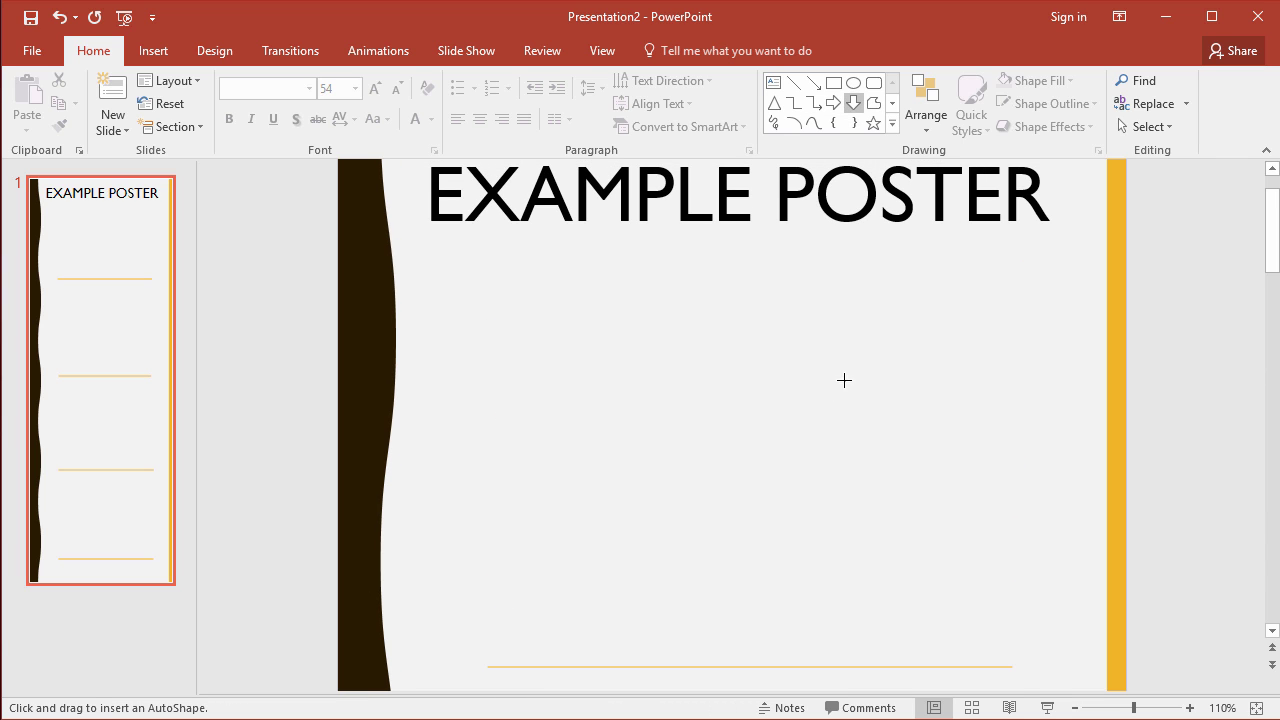
mouse_move(786, 327)
mouse_down()
mouse_move(914, 623)
mouse_move(1009, 666)
mouse_move(1011, 643)
mouse_up()
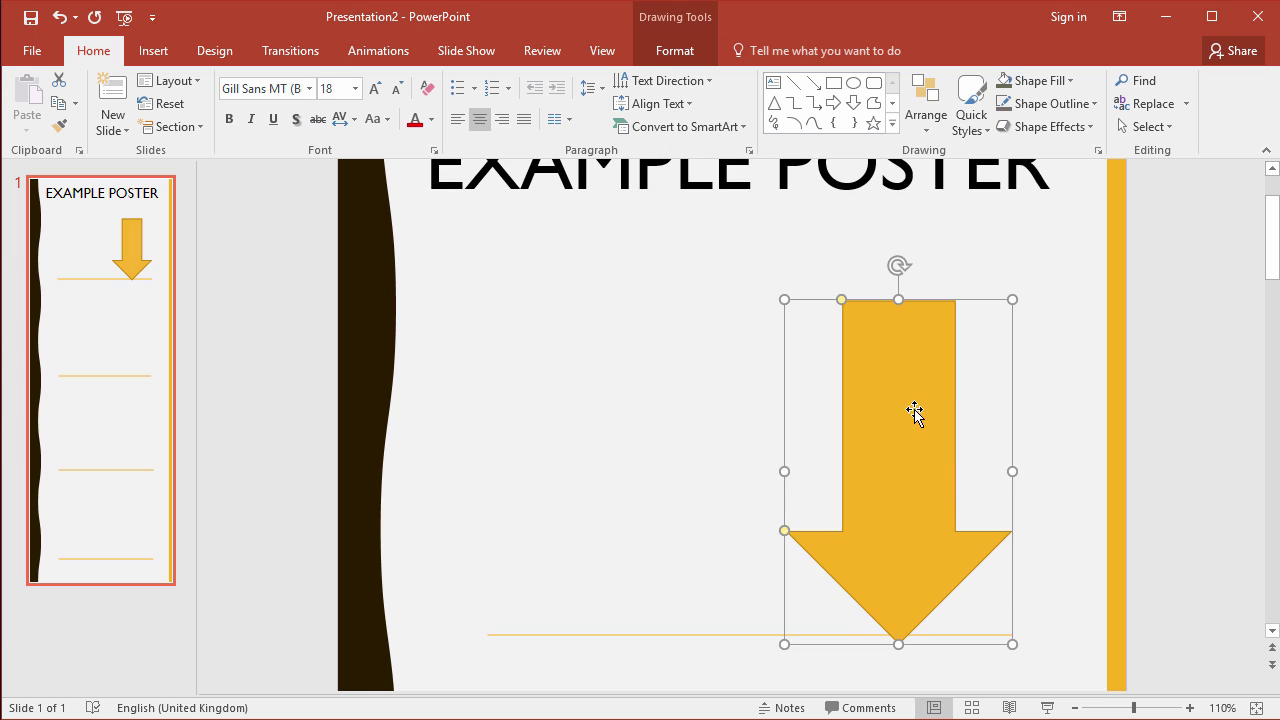
Move the large down arrow lower across the first divider line and draw a smaller down arrow across the left part of the second divider.
mouse_move(914, 411)
mouse_down()
mouse_move(964, 564)
mouse_move(960, 551)
mouse_up()
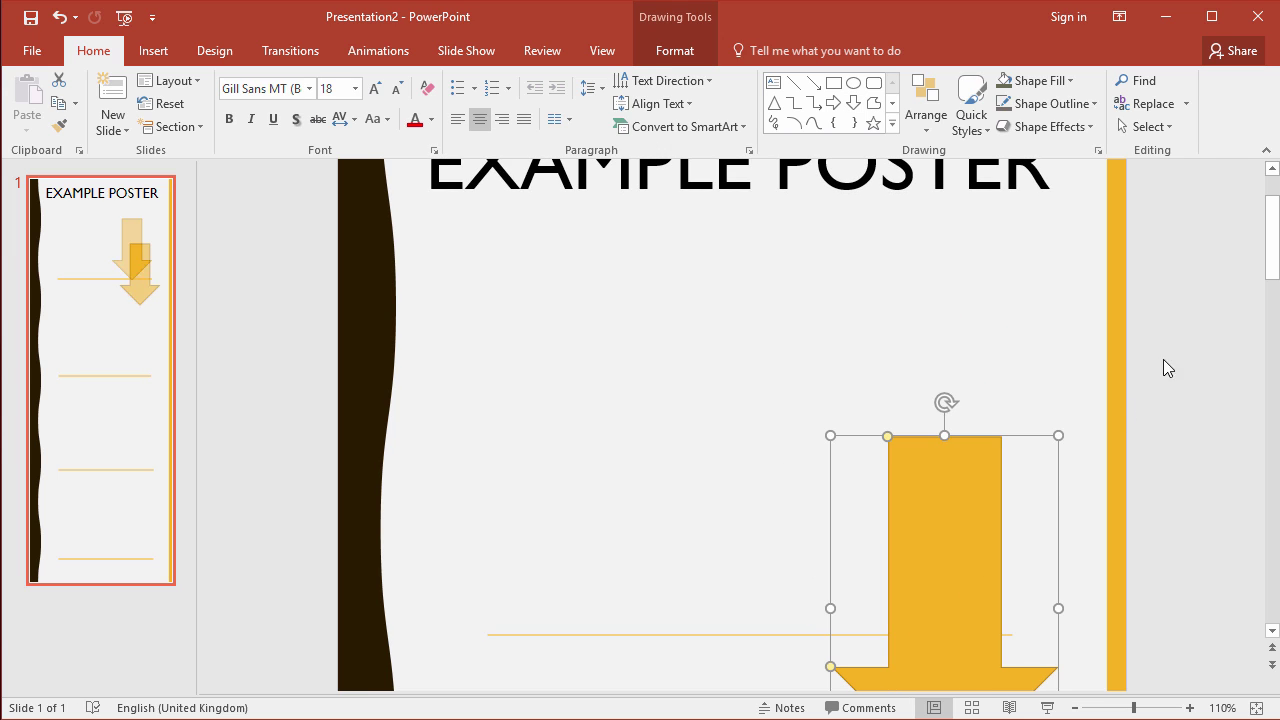
click(853, 102)
scroll(514, 477, down, 3)
drag(514, 477, 743, 694)
click(826, 340)
Draw a jagged explosion shape about 4.9 cm high and 8.2 cm wide just above the poster's bottom divider line.
scroll(826, 340, down, 5)
click(155, 55)
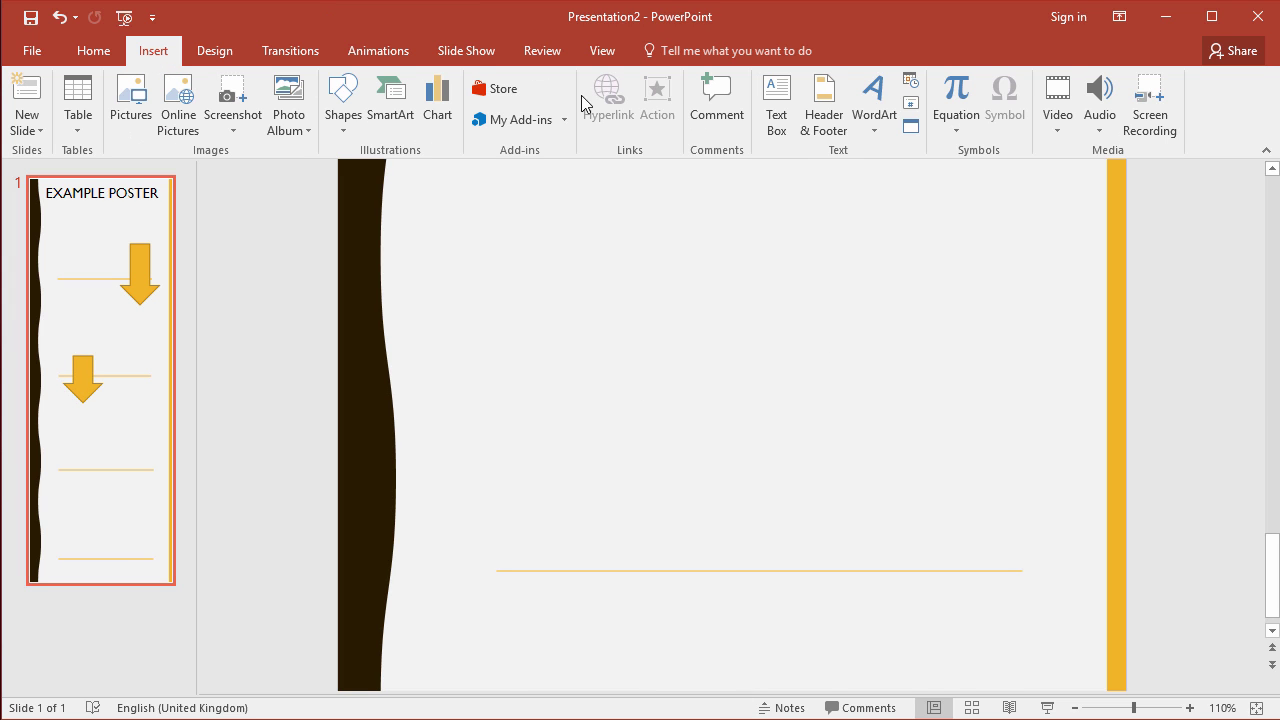
click(346, 120)
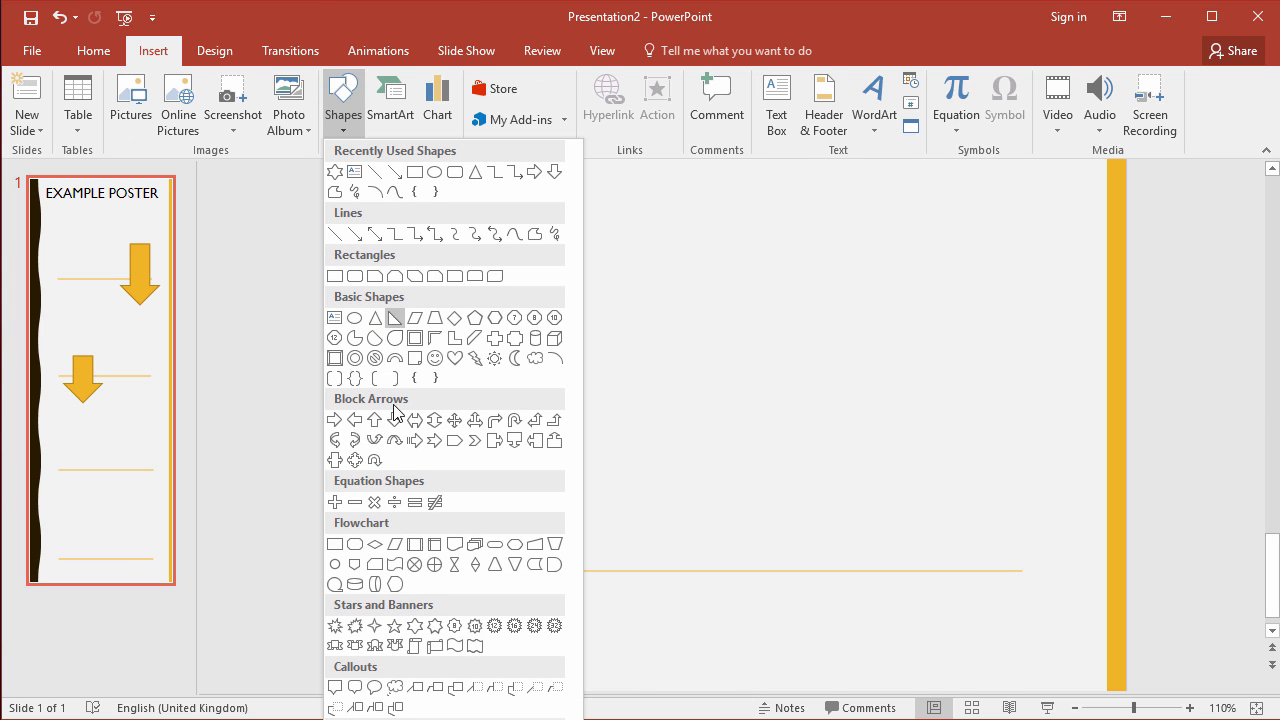
click(355, 627)
drag(591, 511, 918, 309)
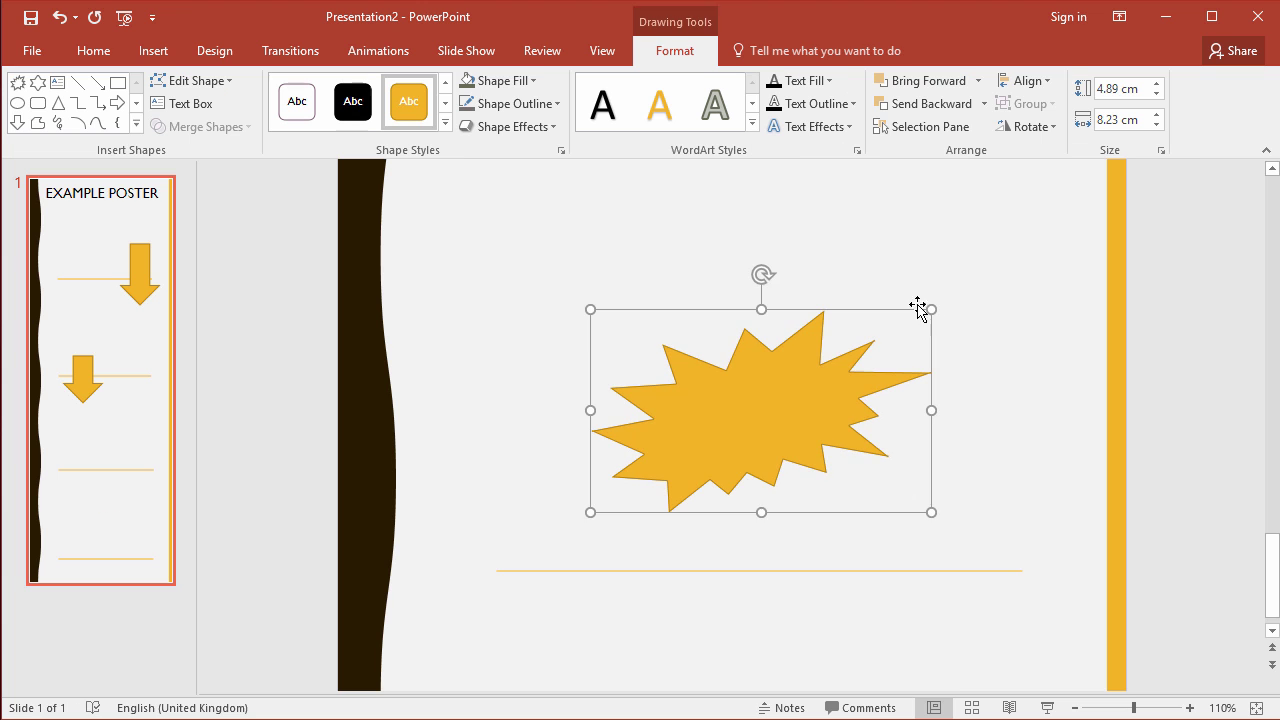
Apply a teal filled shape style with a darker teal outline to the explosion shape and deselect it.
click(446, 103)
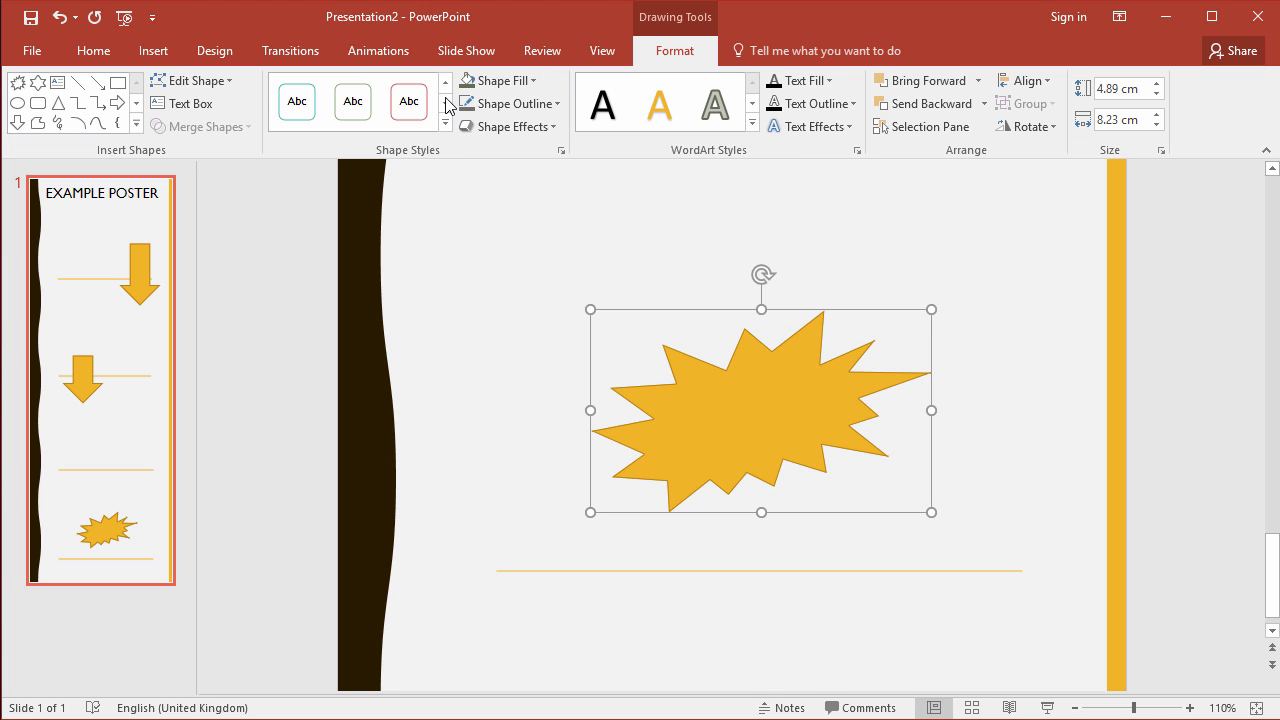
click(446, 103)
click(365, 101)
click(851, 277)
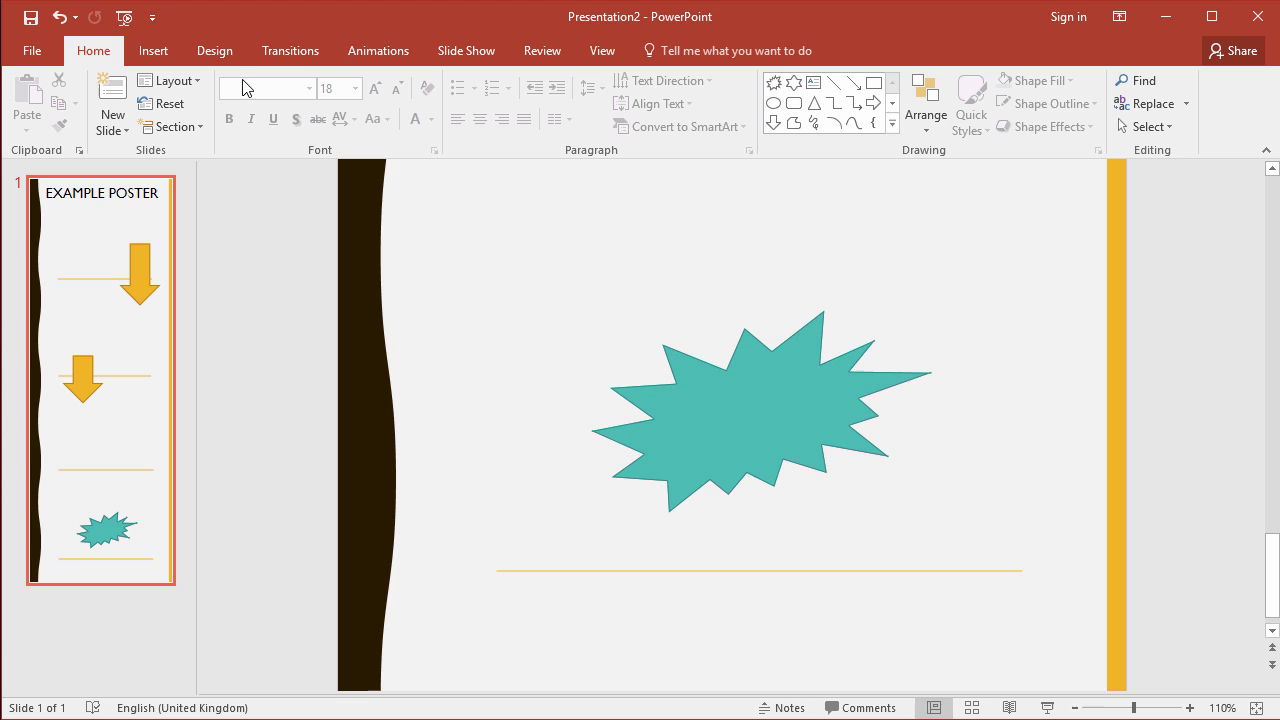
Save the poster as a PDF named Example Long Poster in the Documents folder.
scroll(257, 260, up, 10)
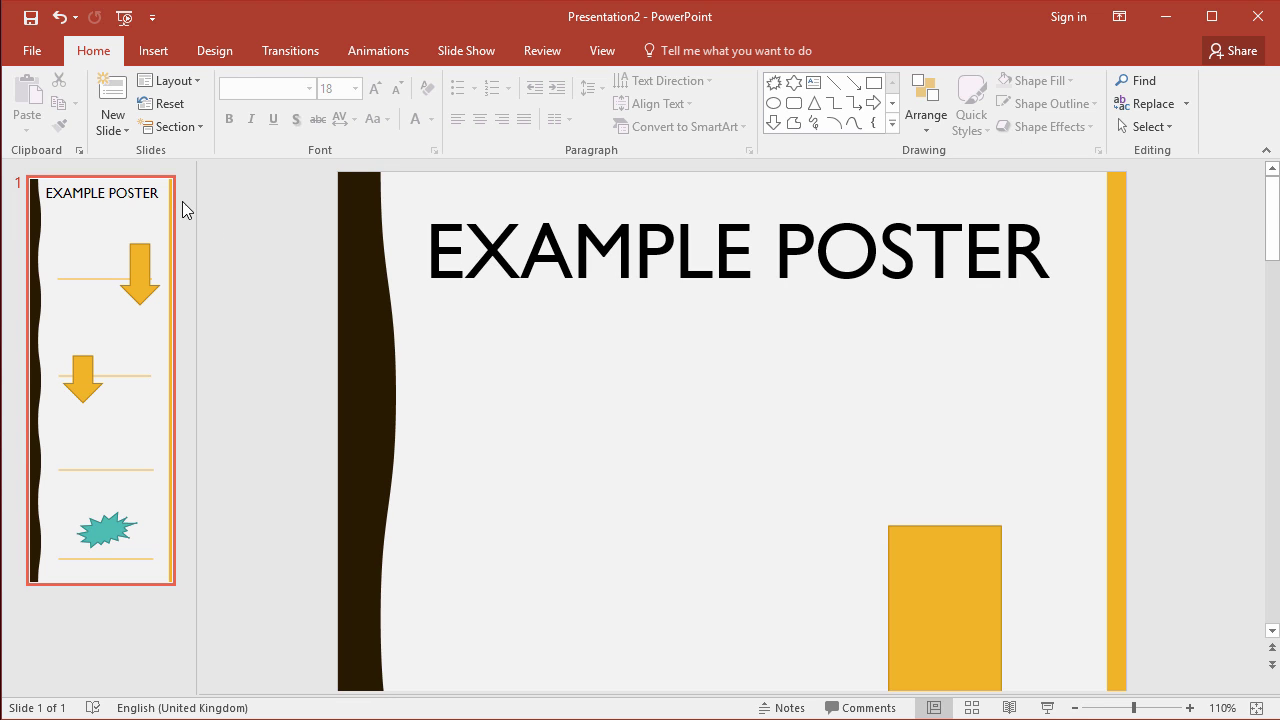
click(35, 55)
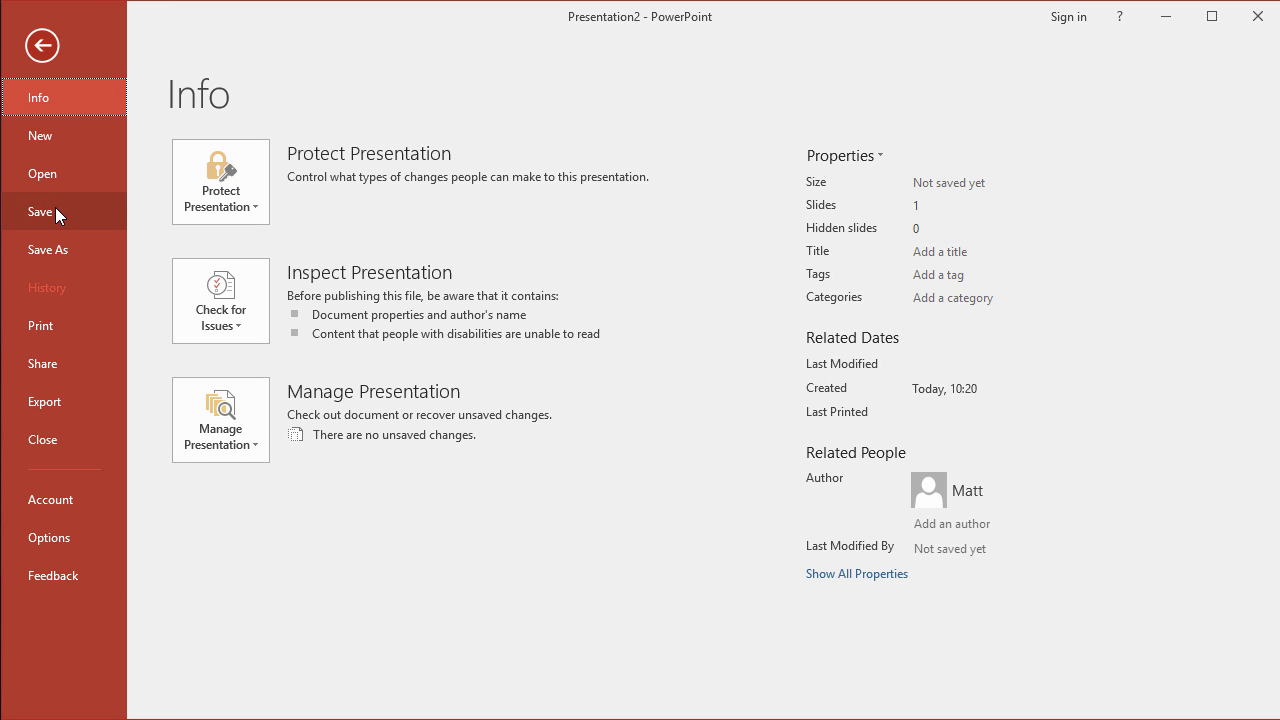
click(86, 251)
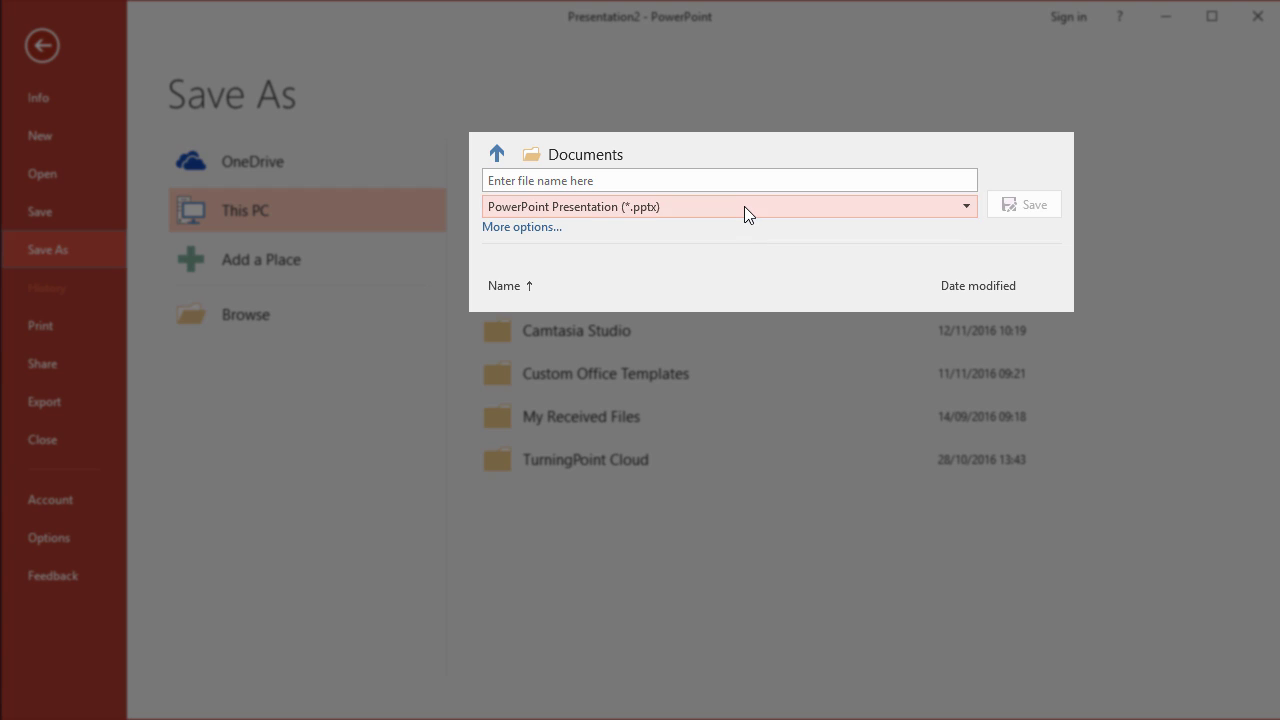
click(746, 209)
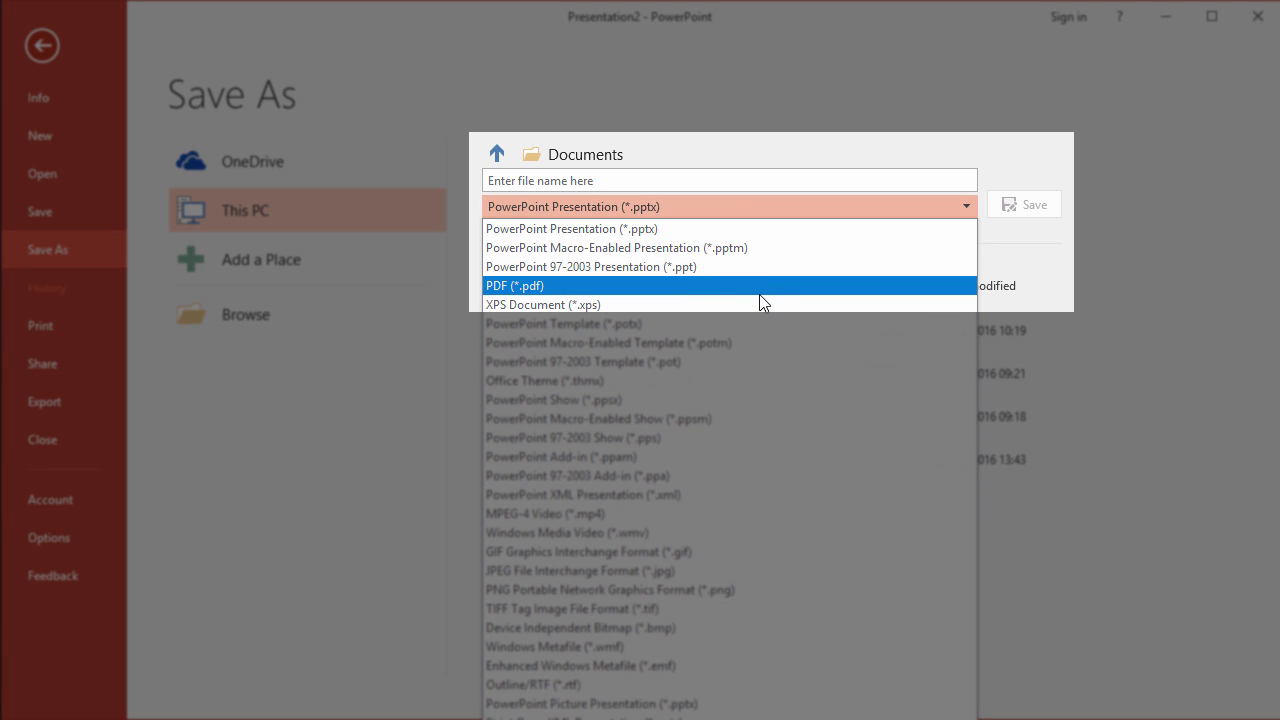
click(759, 294)
click(673, 180)
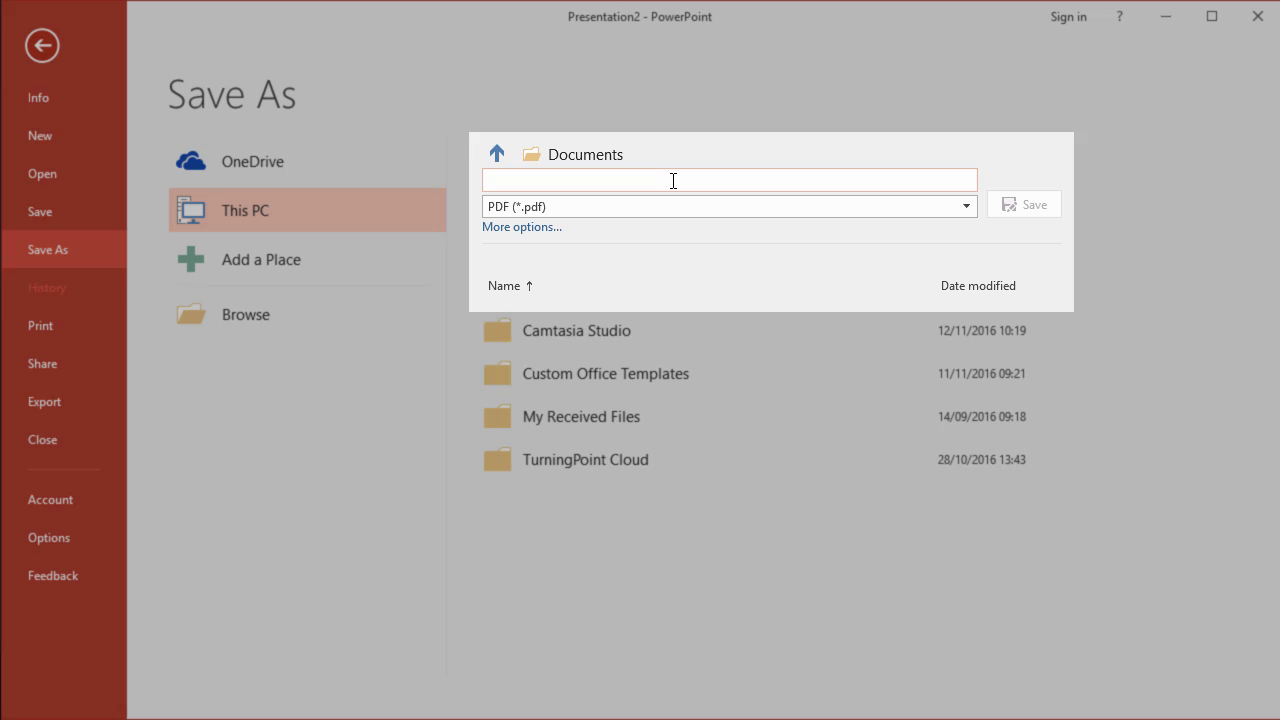
text(Example Long Poster)
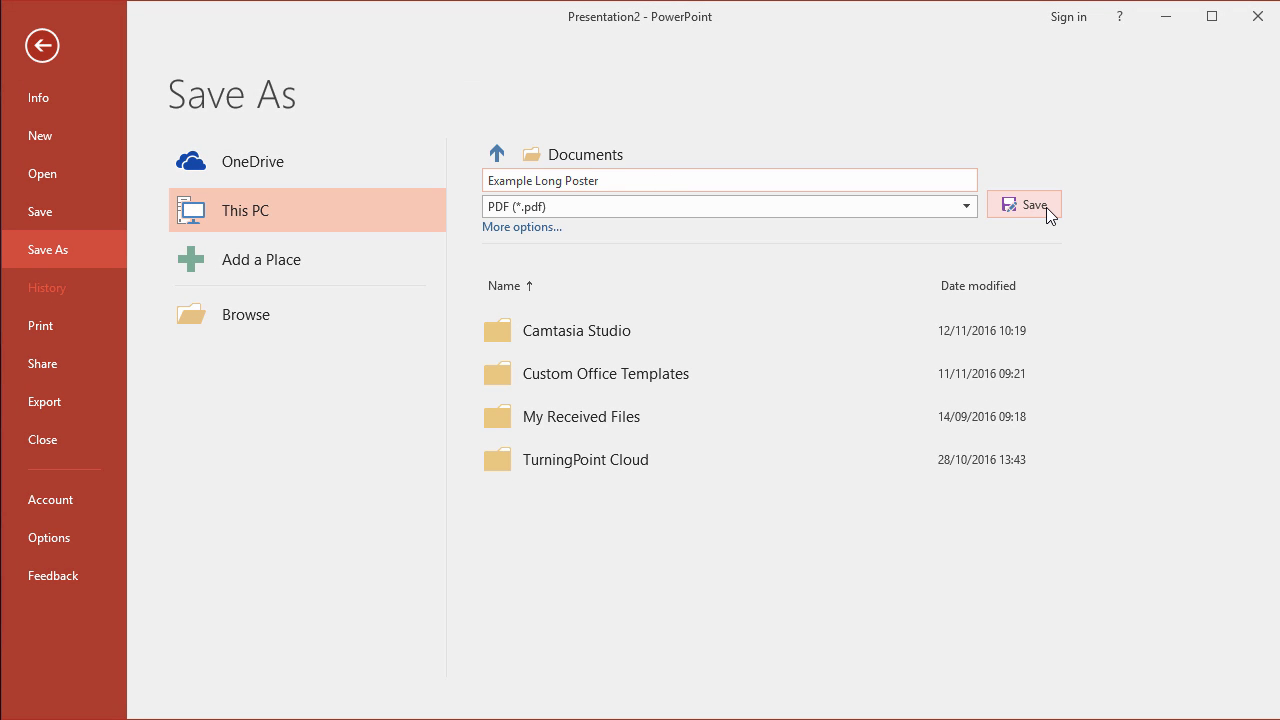
click(1046, 207)
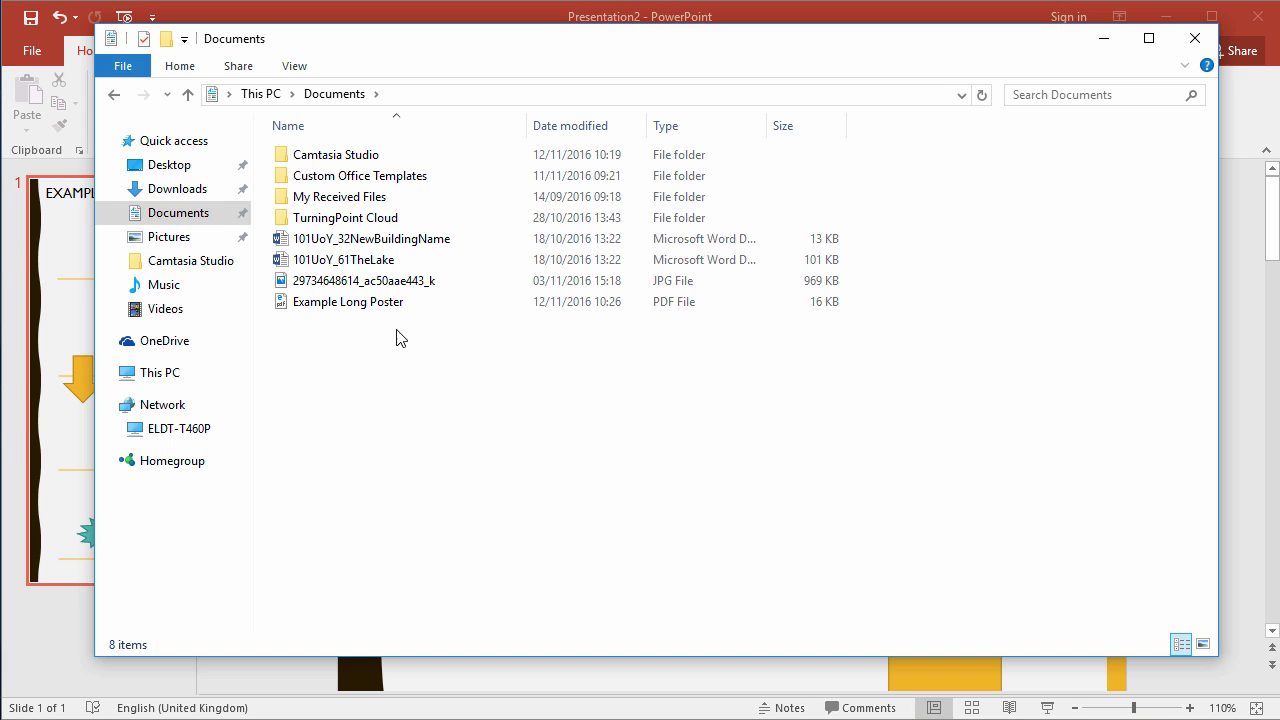
Open the Example Long Poster PDF from the Documents folder and maximize its viewer window.
click(386, 305)
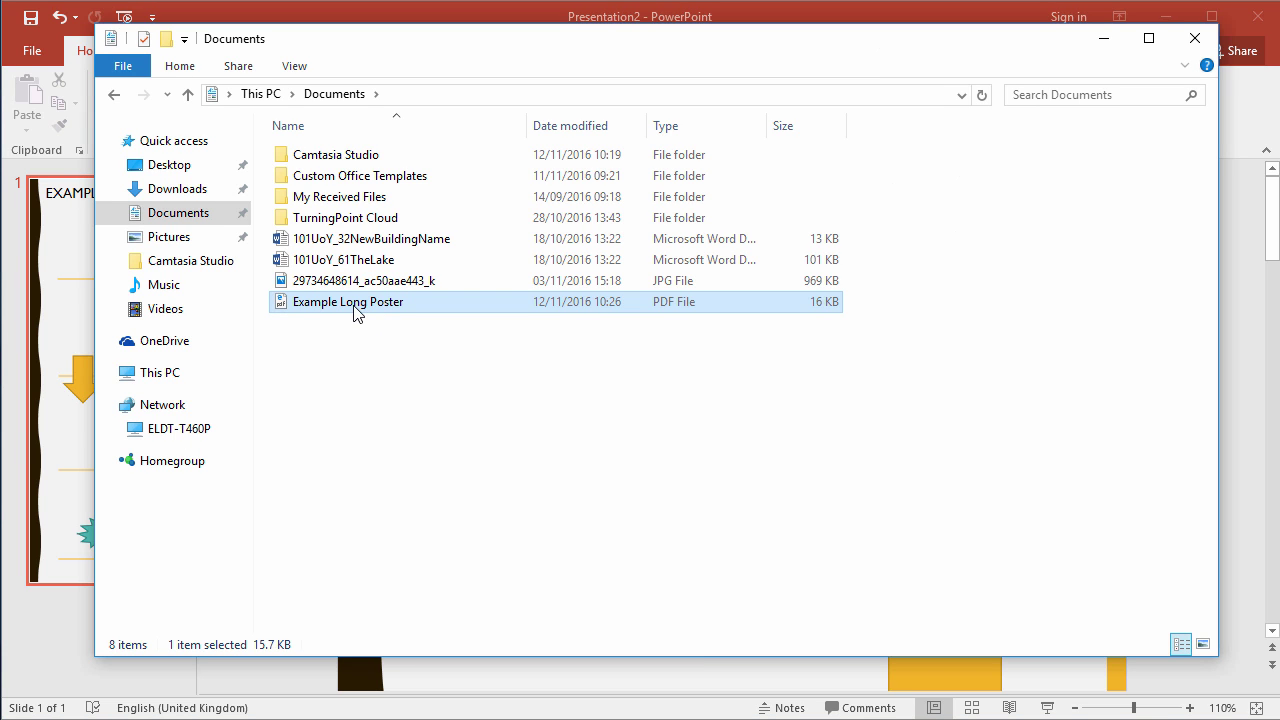
double_click(360, 311)
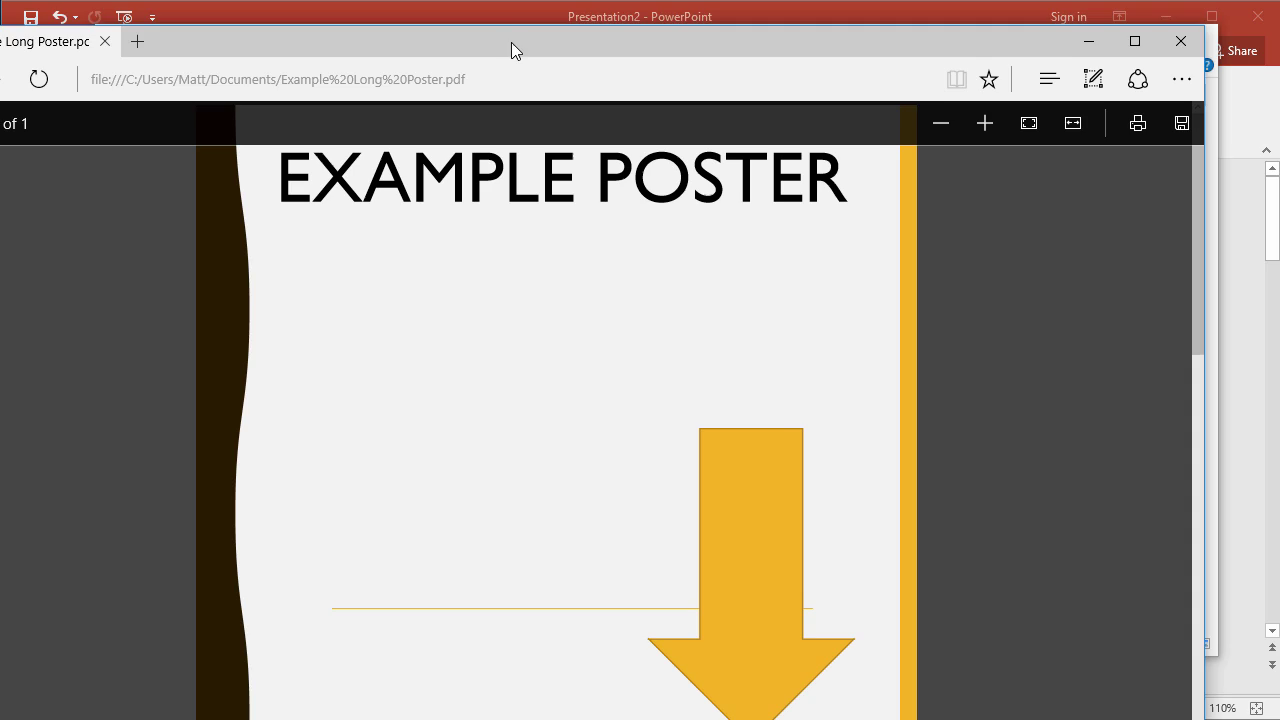
double_click(511, 42)
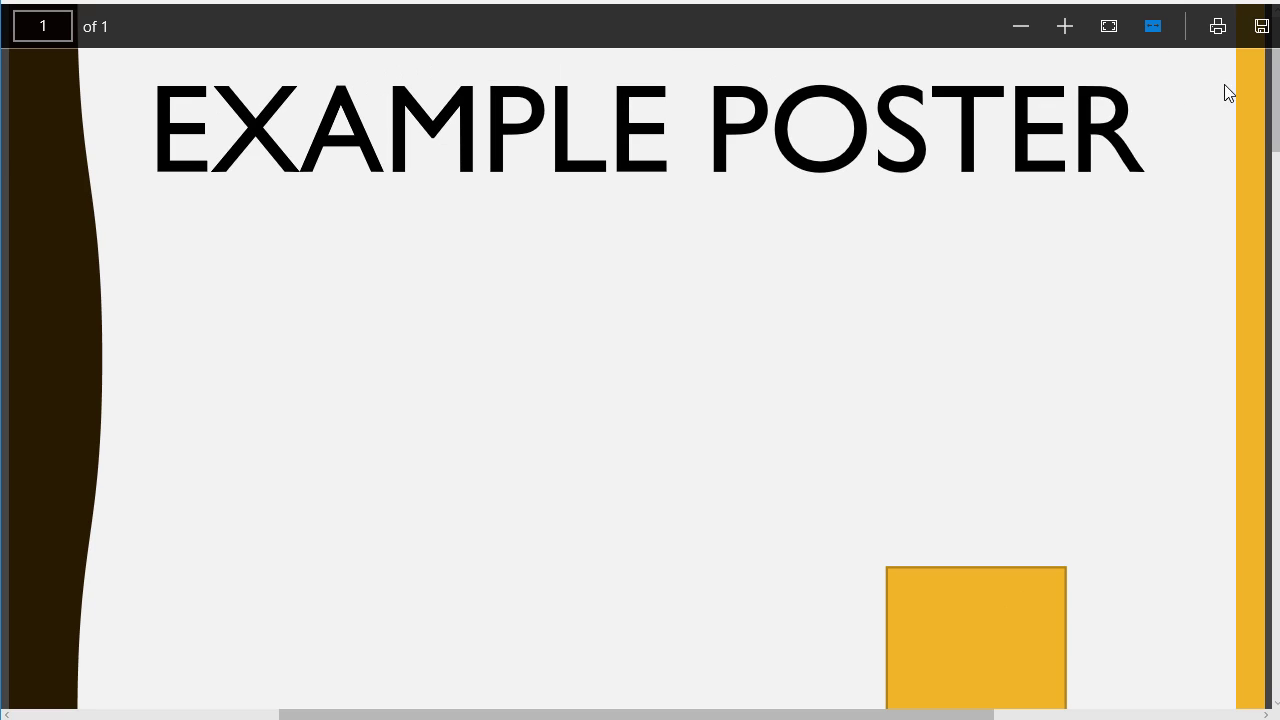
Examine the exported poster PDF from the title down to the bottom divider and return to its top.
scroll(1256, 131, down, 3)
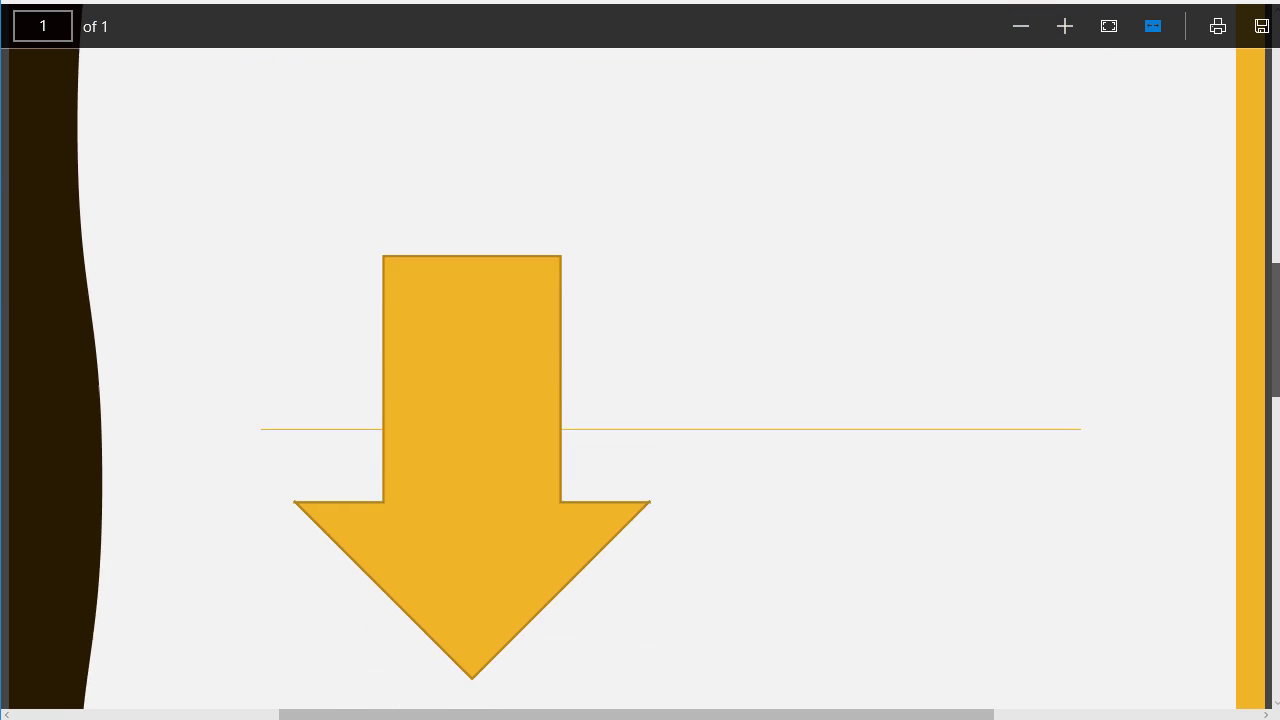
scroll(640, 380, down, 15)
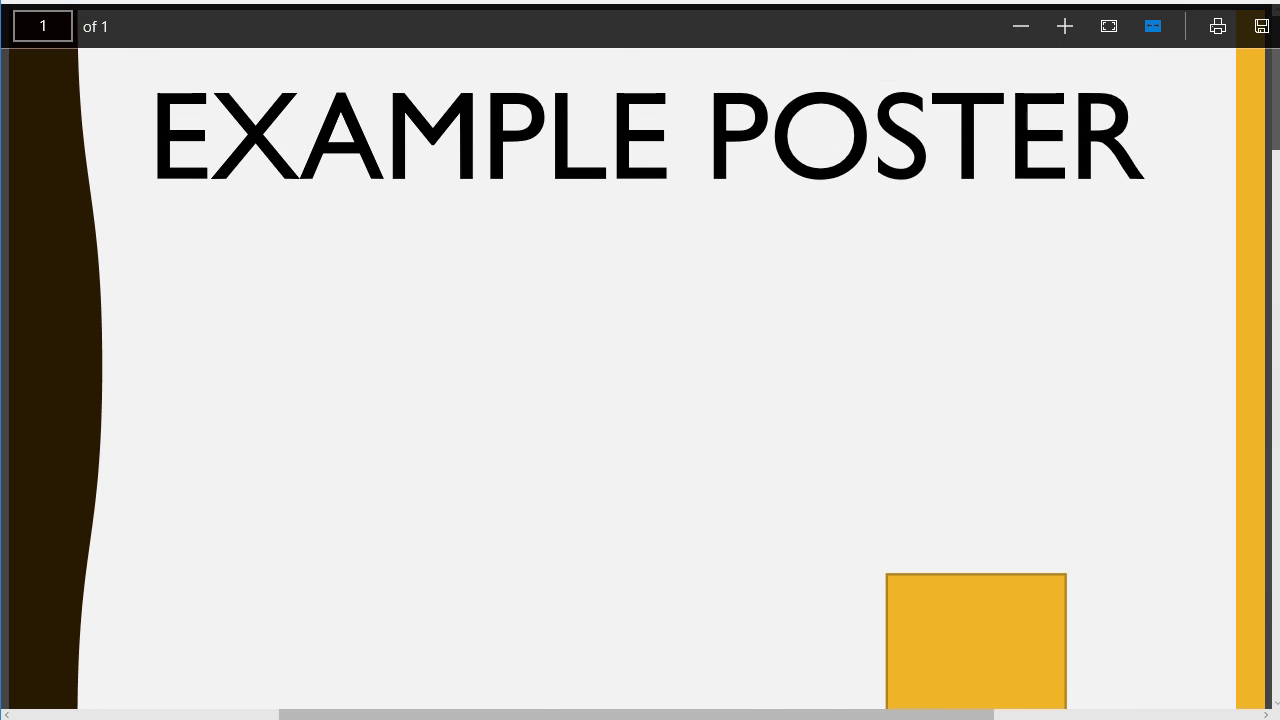
scroll(640, 380, down, 10)
scroll(640, 380, up, 5)
scroll(640, 380, down, 2)
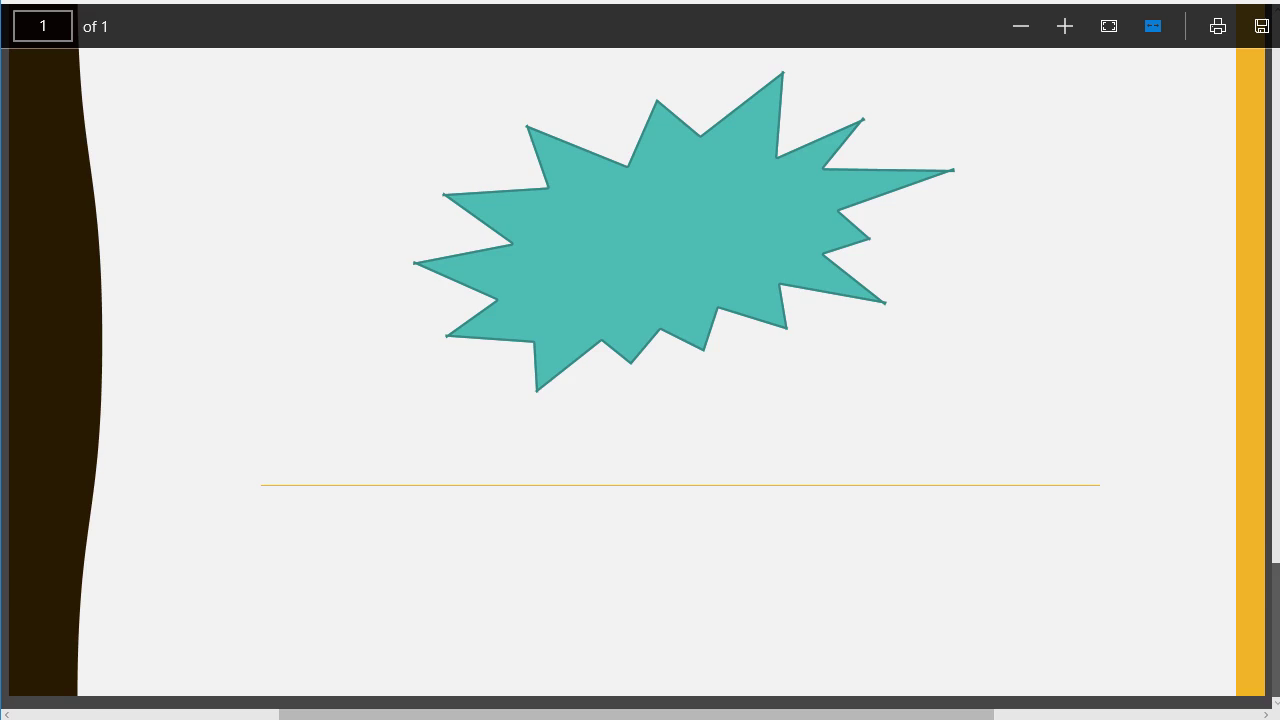
scroll(640, 380, up, 10)
scroll(830, 158, up, 2)
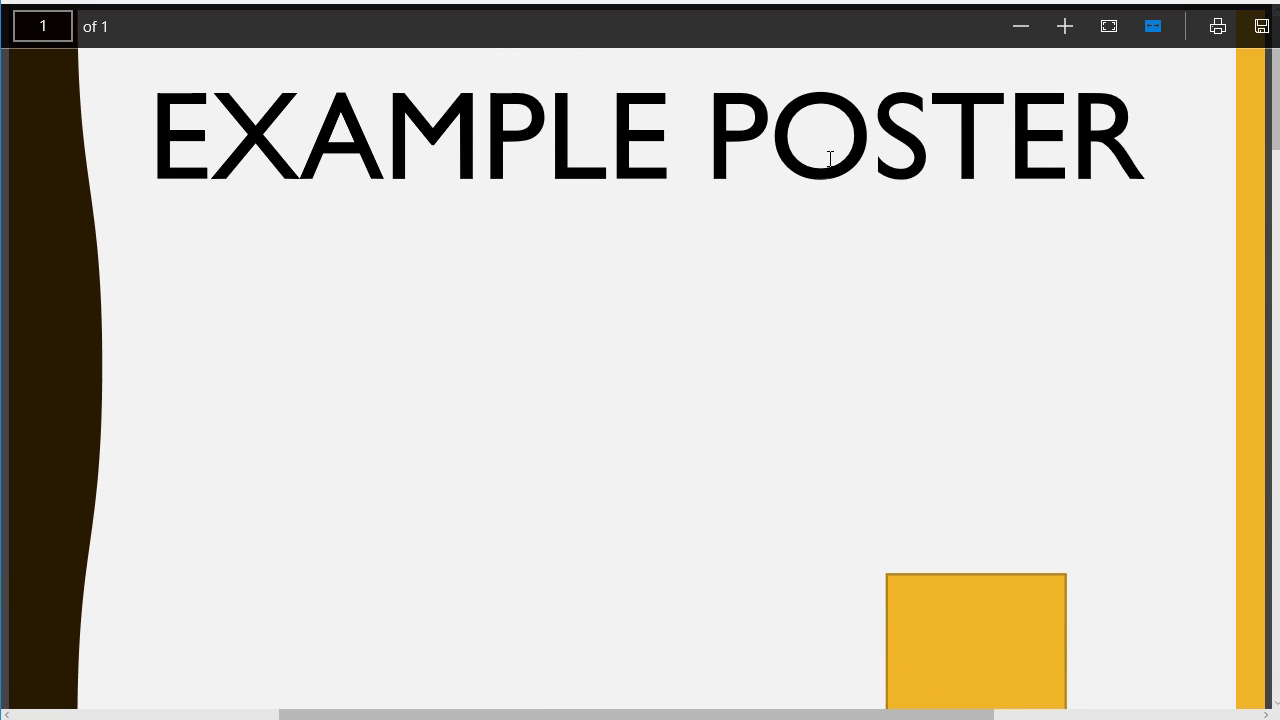